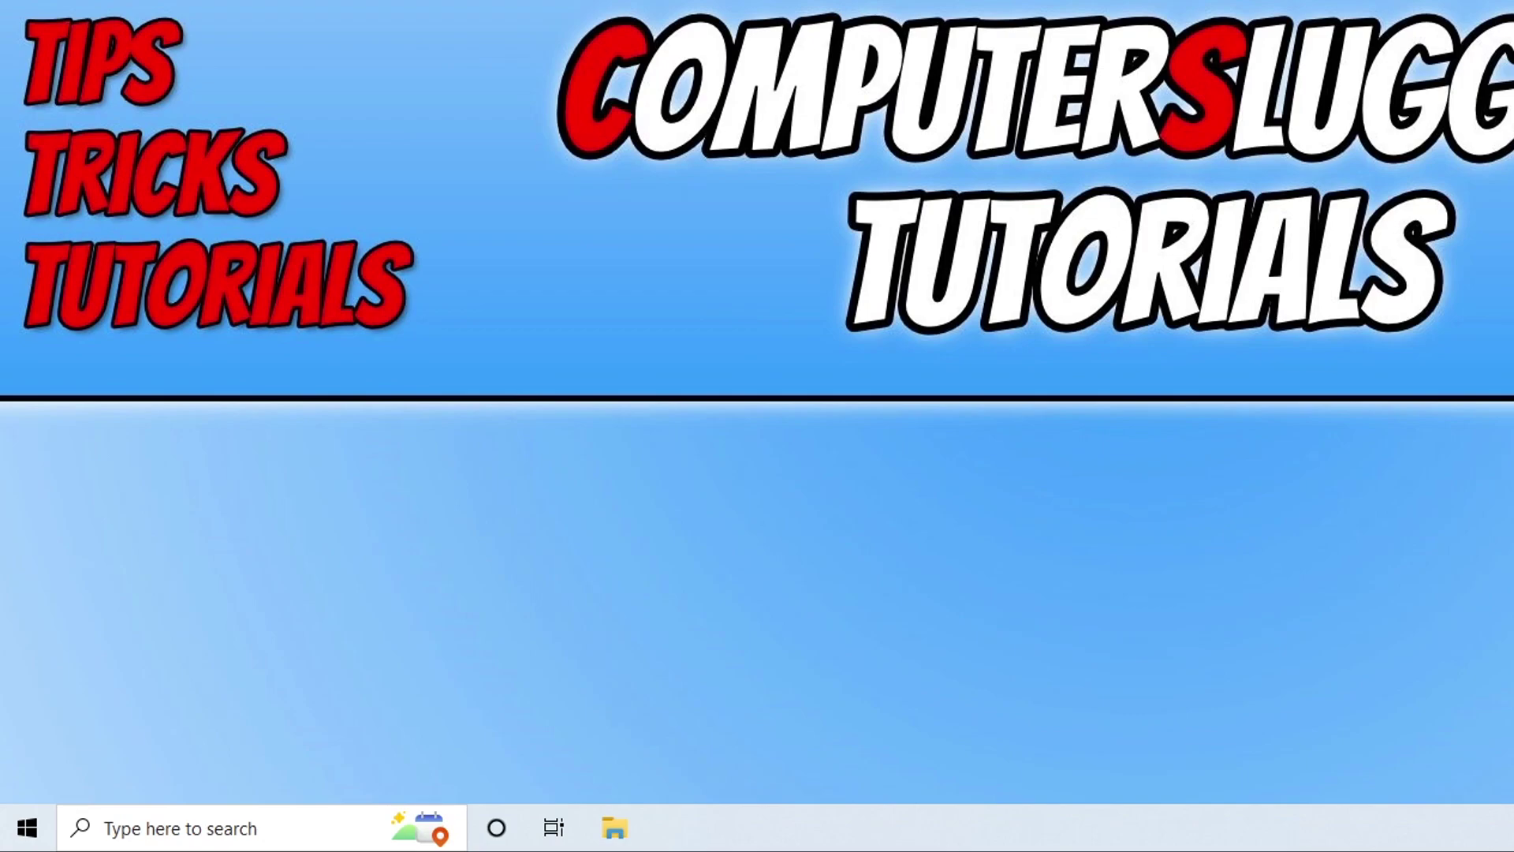
# - Check for Windows updates under Settings > Update & Security
pyautogui.rightClick(27, 827)
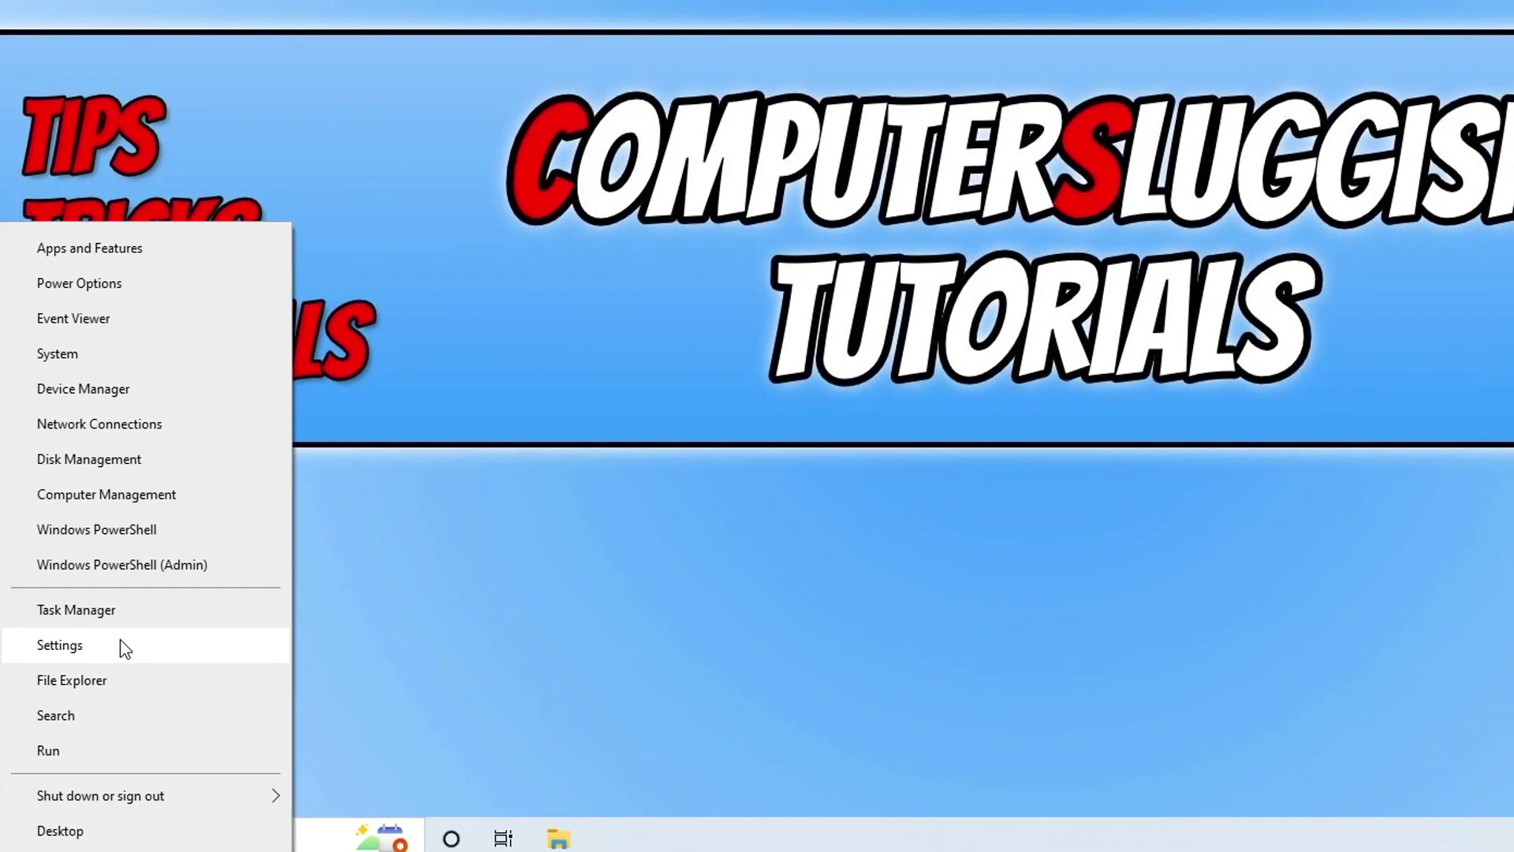
pyautogui.click(126, 617)
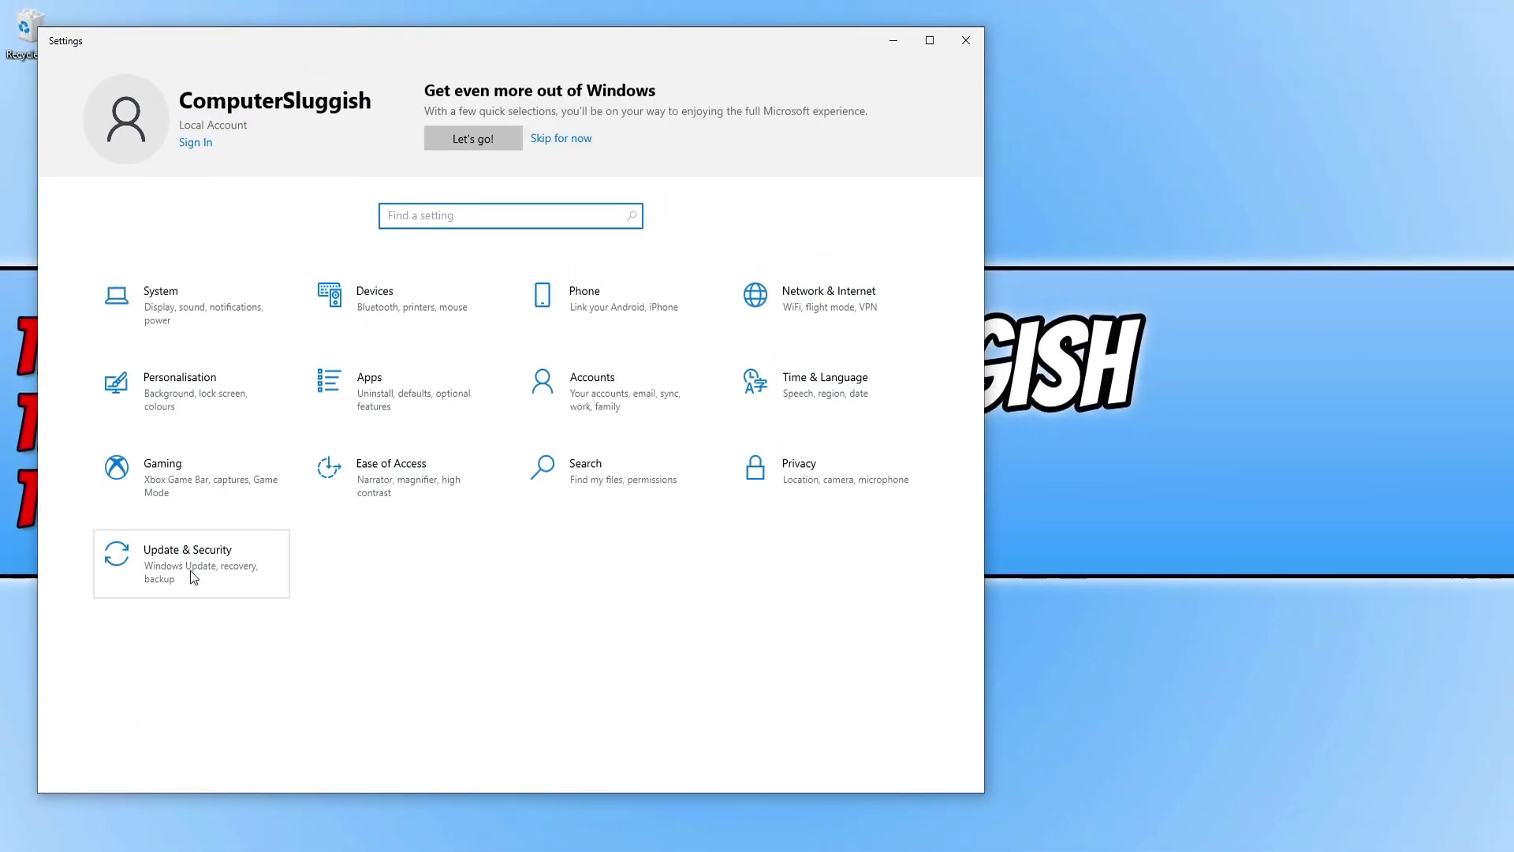
pyautogui.click(191, 570)
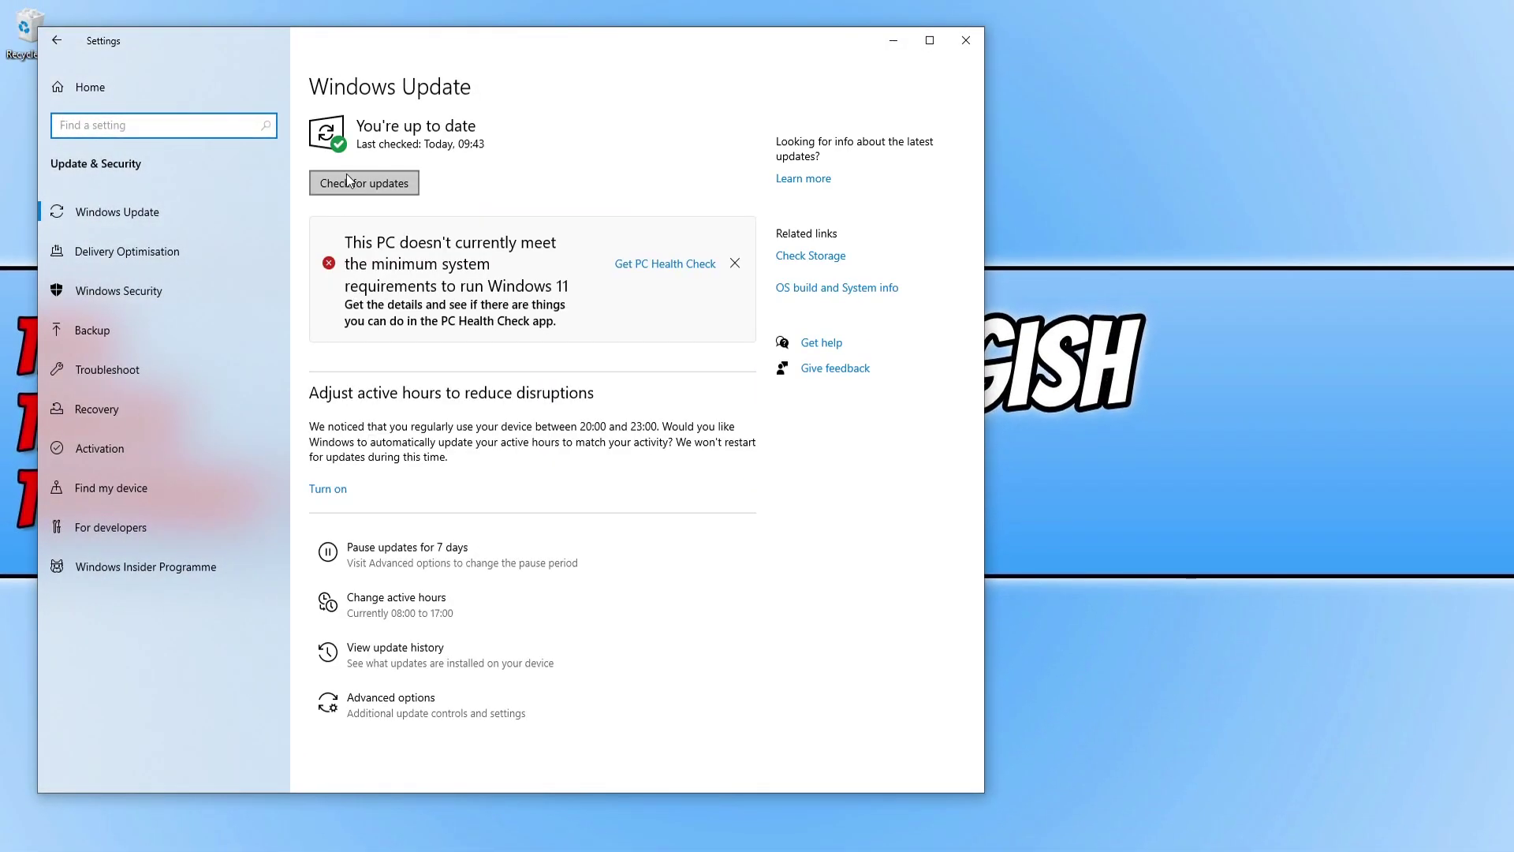
pyautogui.click(351, 181)
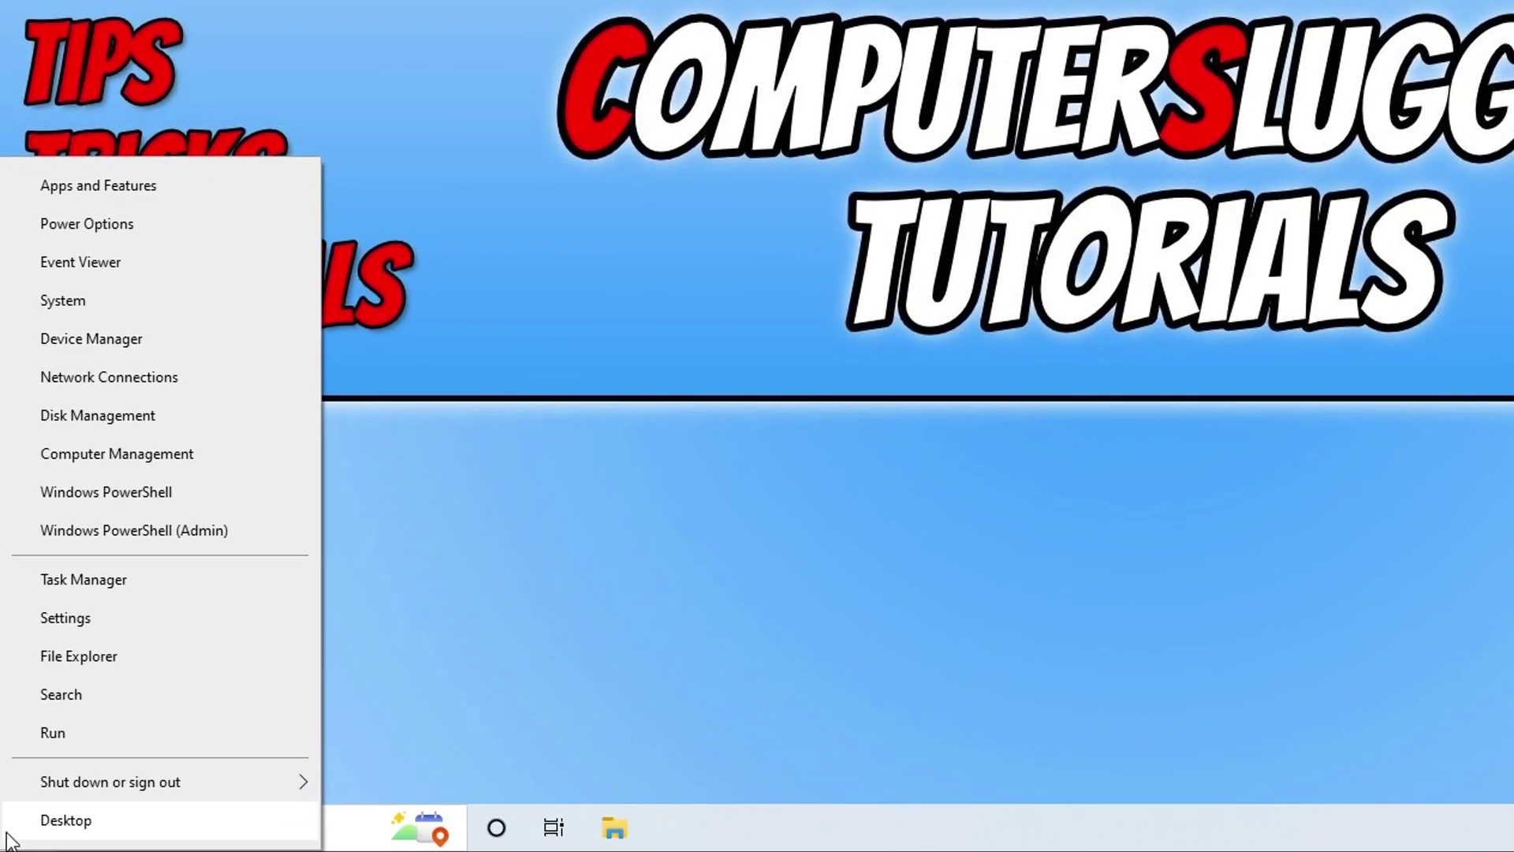
# - Auto-search for a Realtek PCIe GbE Family Controller driver update; the best driver is already installed
pyautogui.click(233, 338)
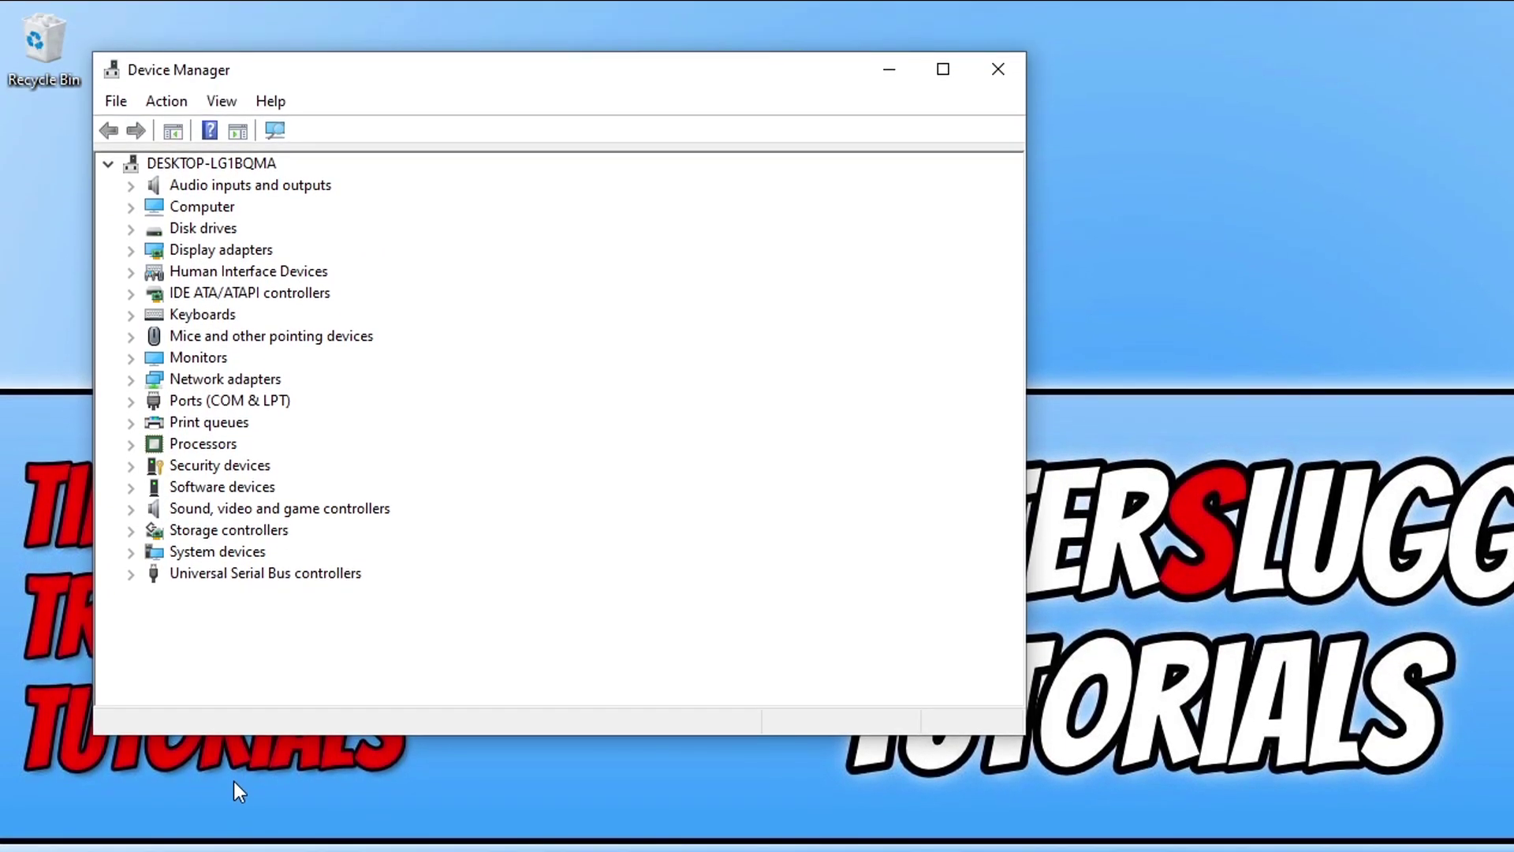
pyautogui.click(134, 380)
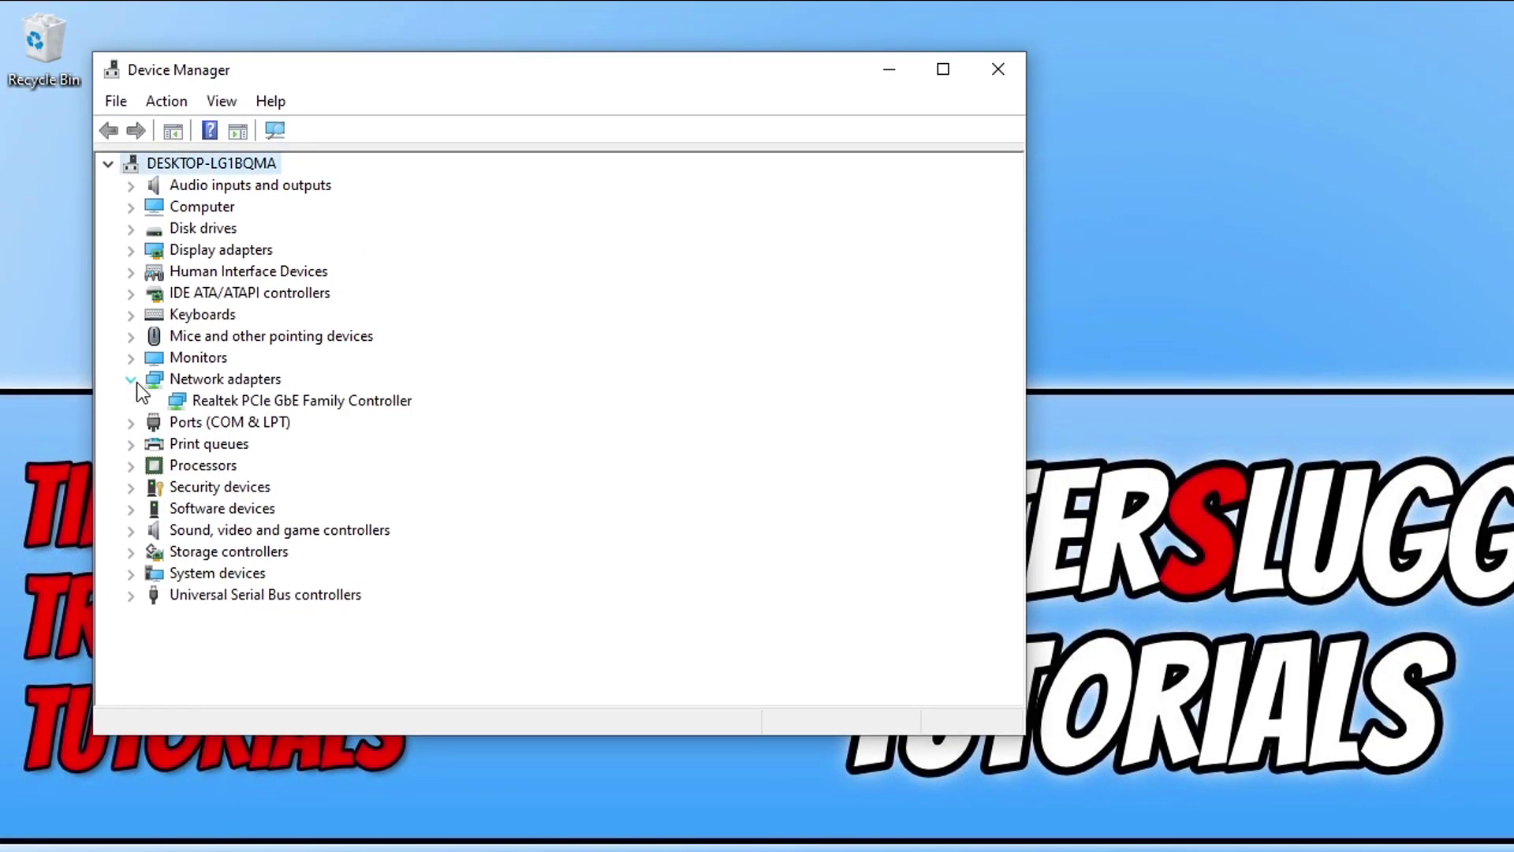
pyautogui.rightClick(320, 401)
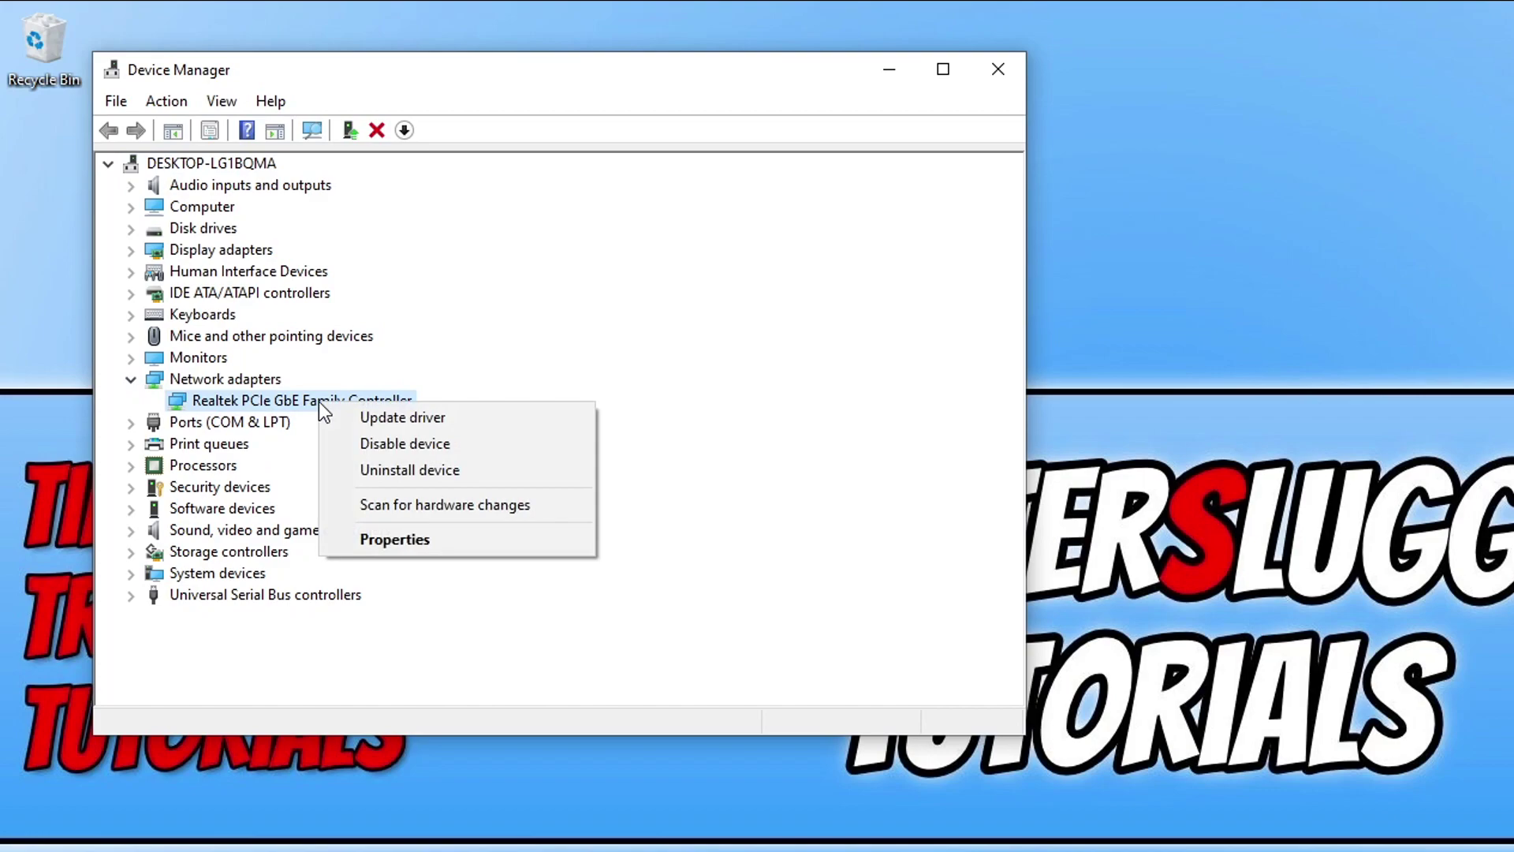
pyautogui.click(474, 419)
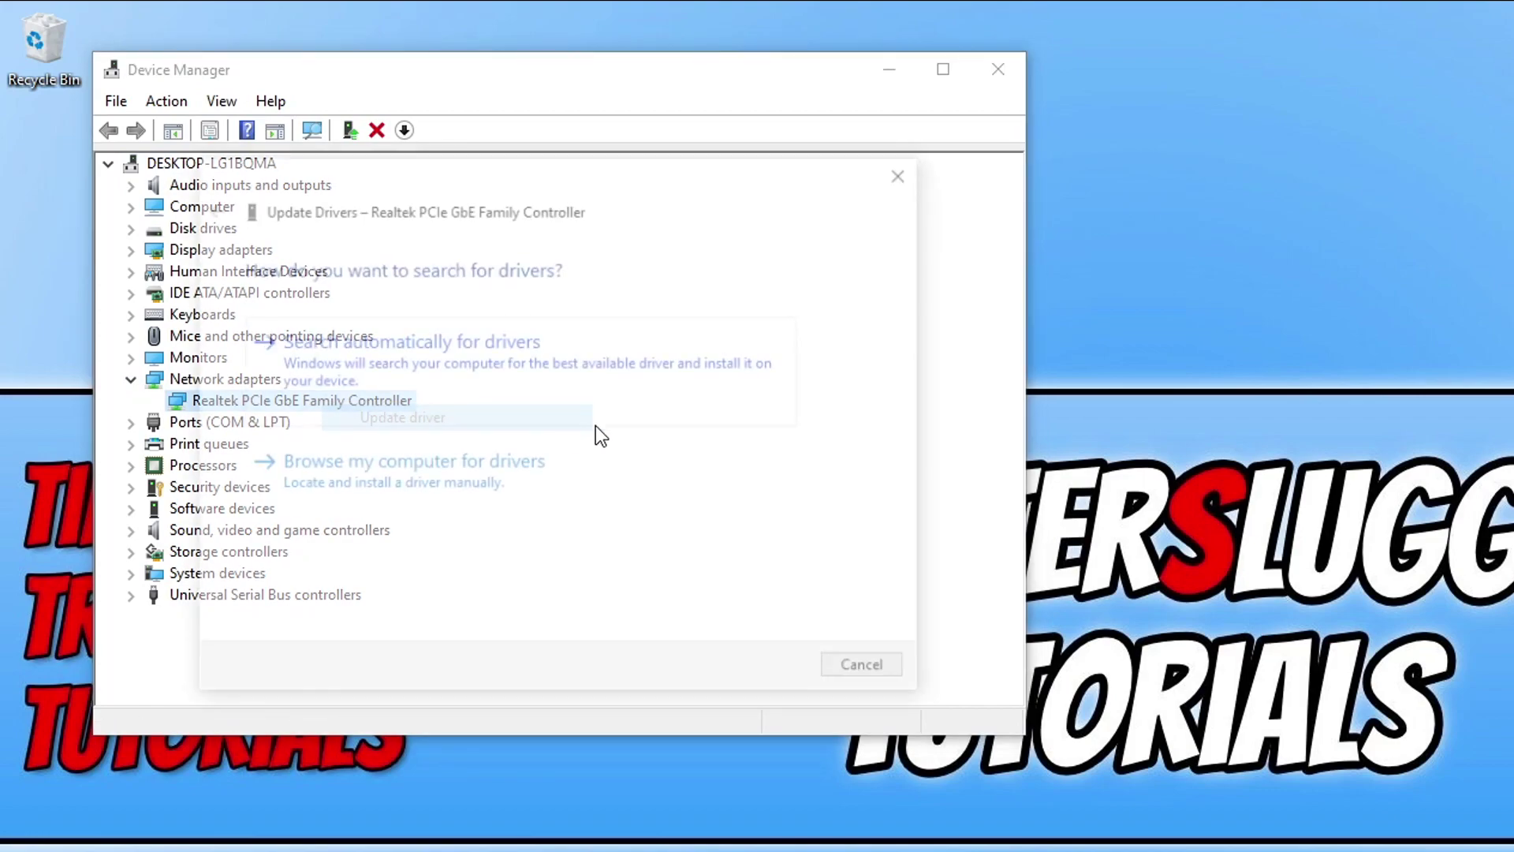
pyautogui.click(555, 348)
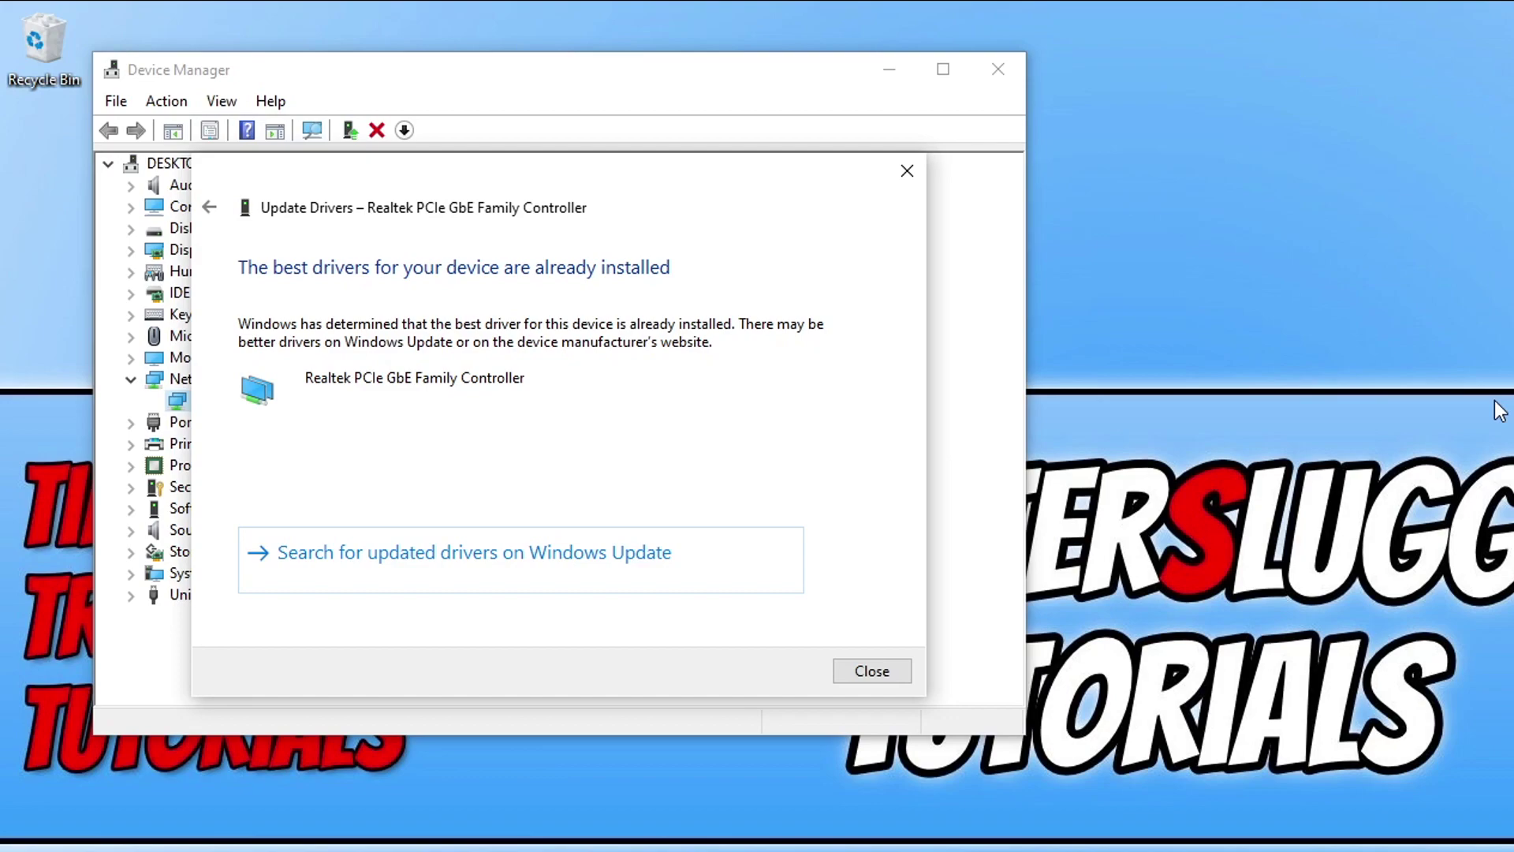
pyautogui.click(1498, 410)
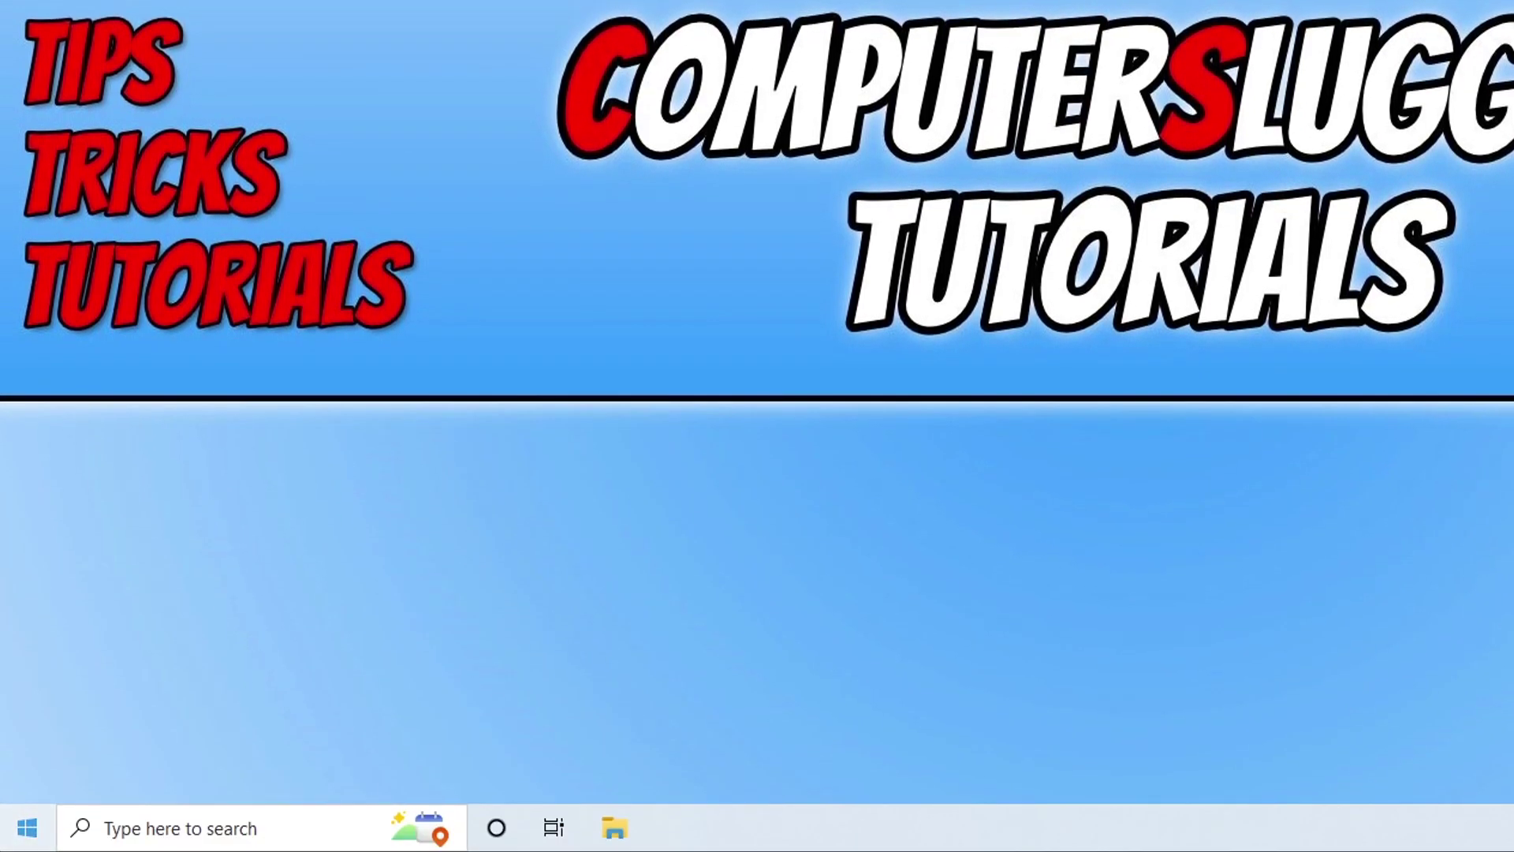
# - Open Windows Defender Firewall's allowed apps list via a Start search for 'firewall'
pyautogui.click(15, 832)
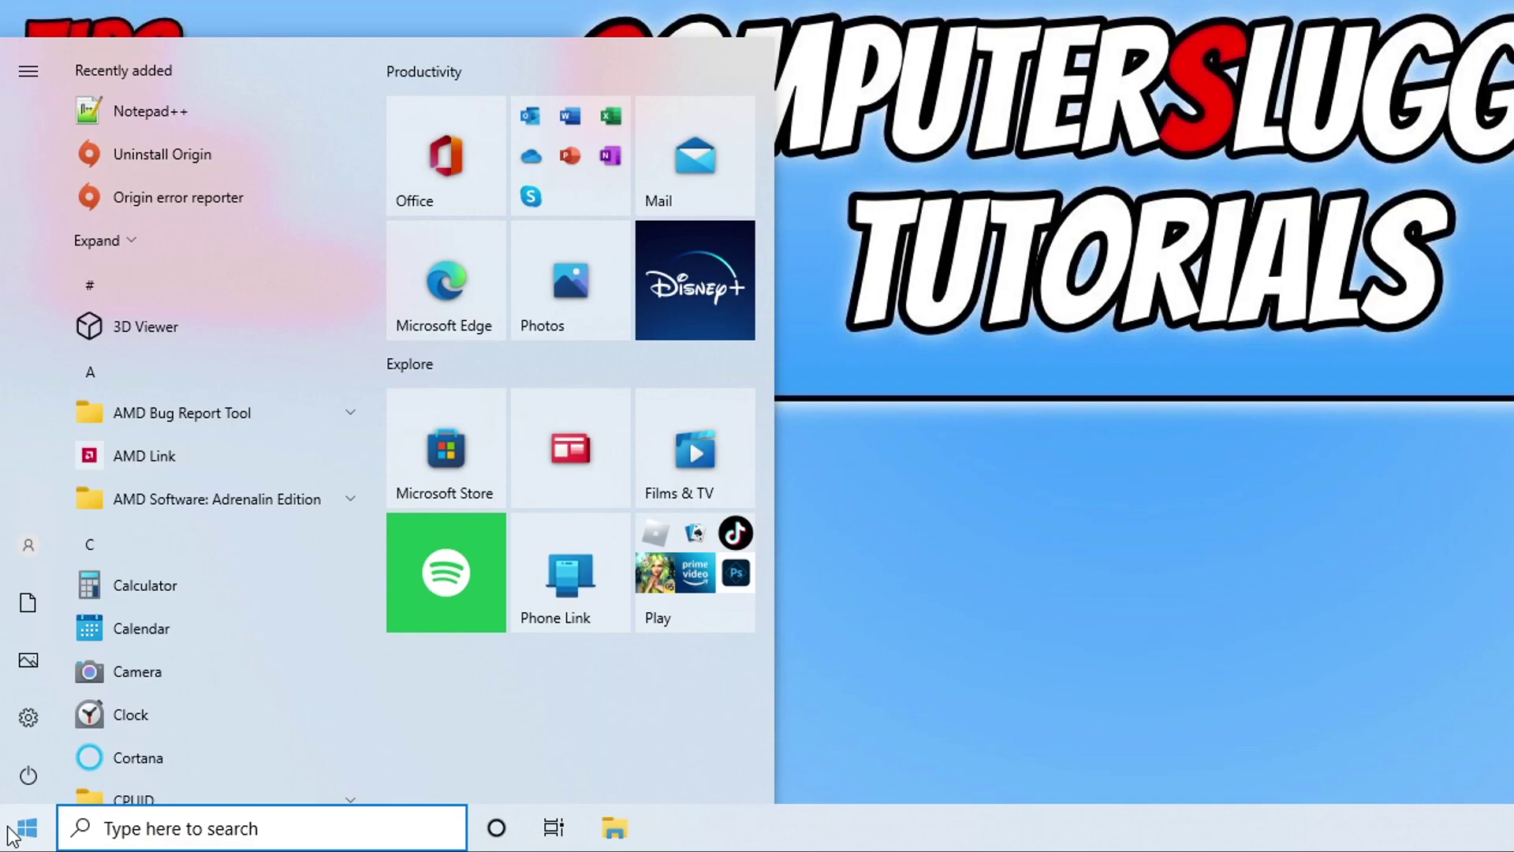
pyautogui.write('firewall')
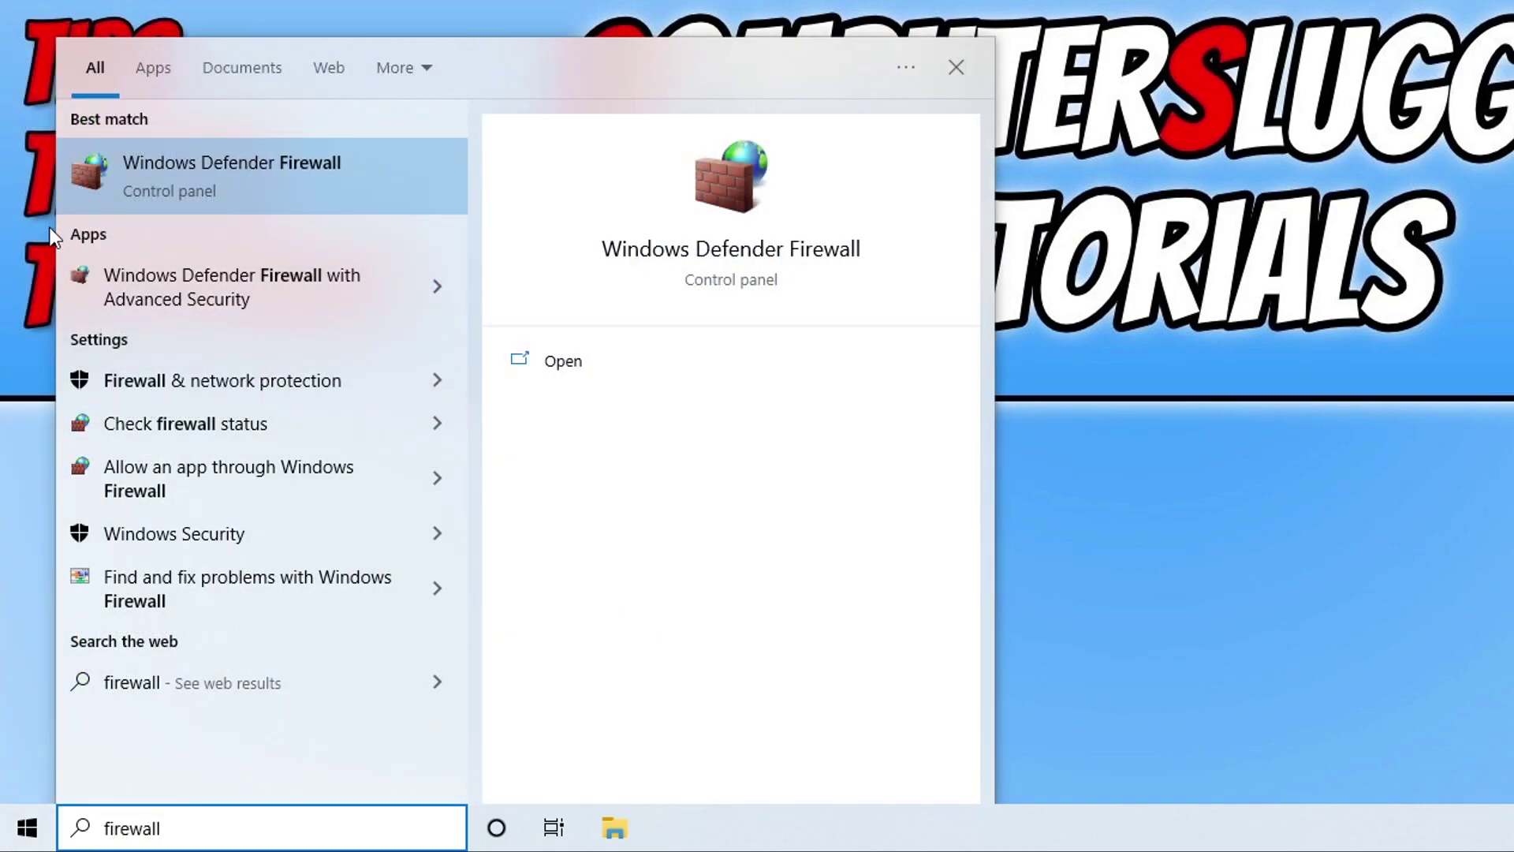
pyautogui.click(200, 191)
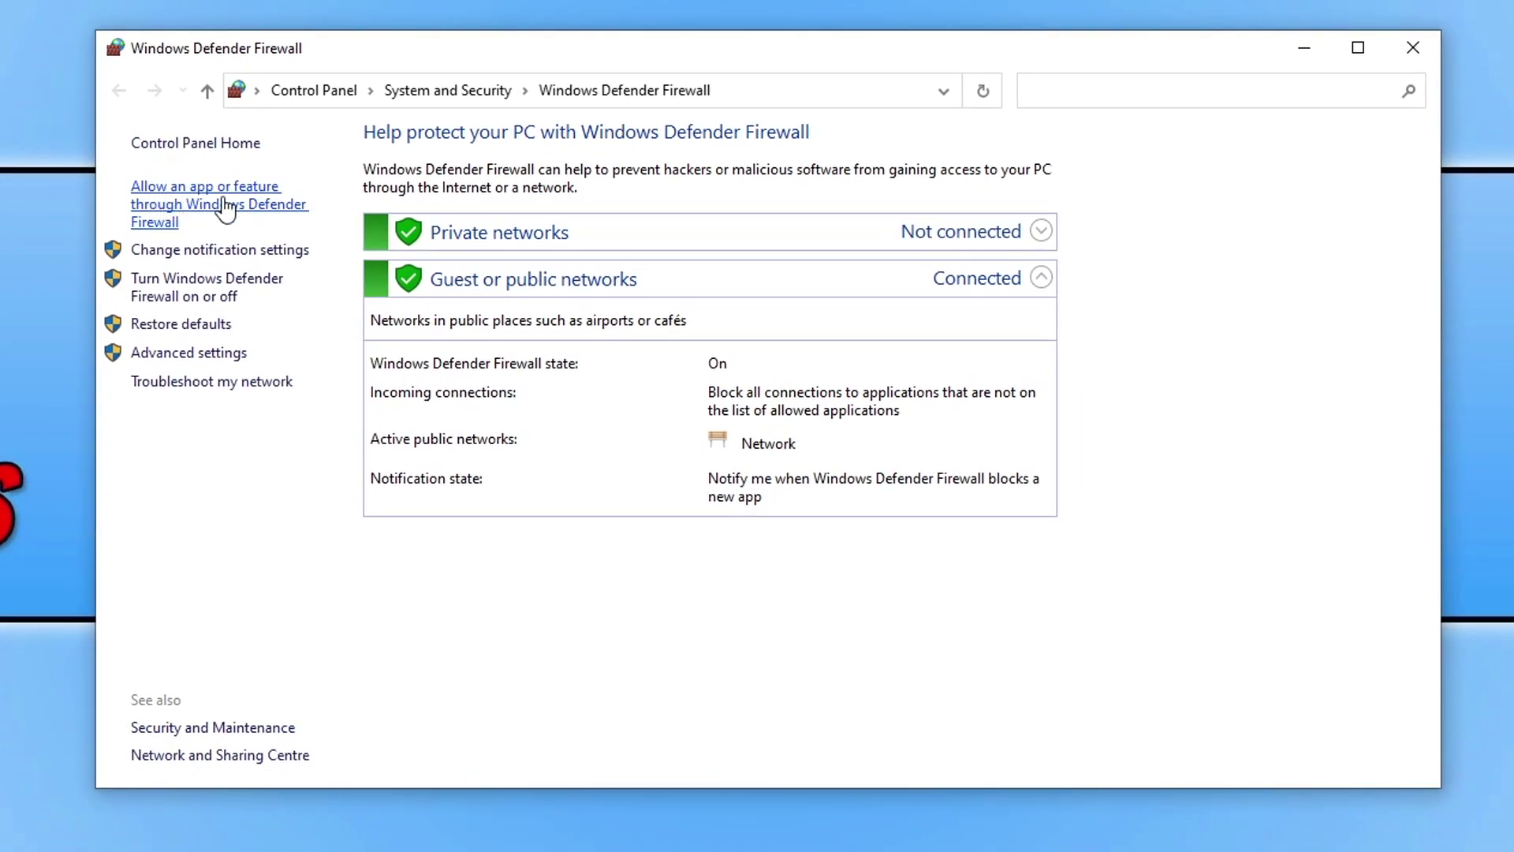
pyautogui.click(239, 205)
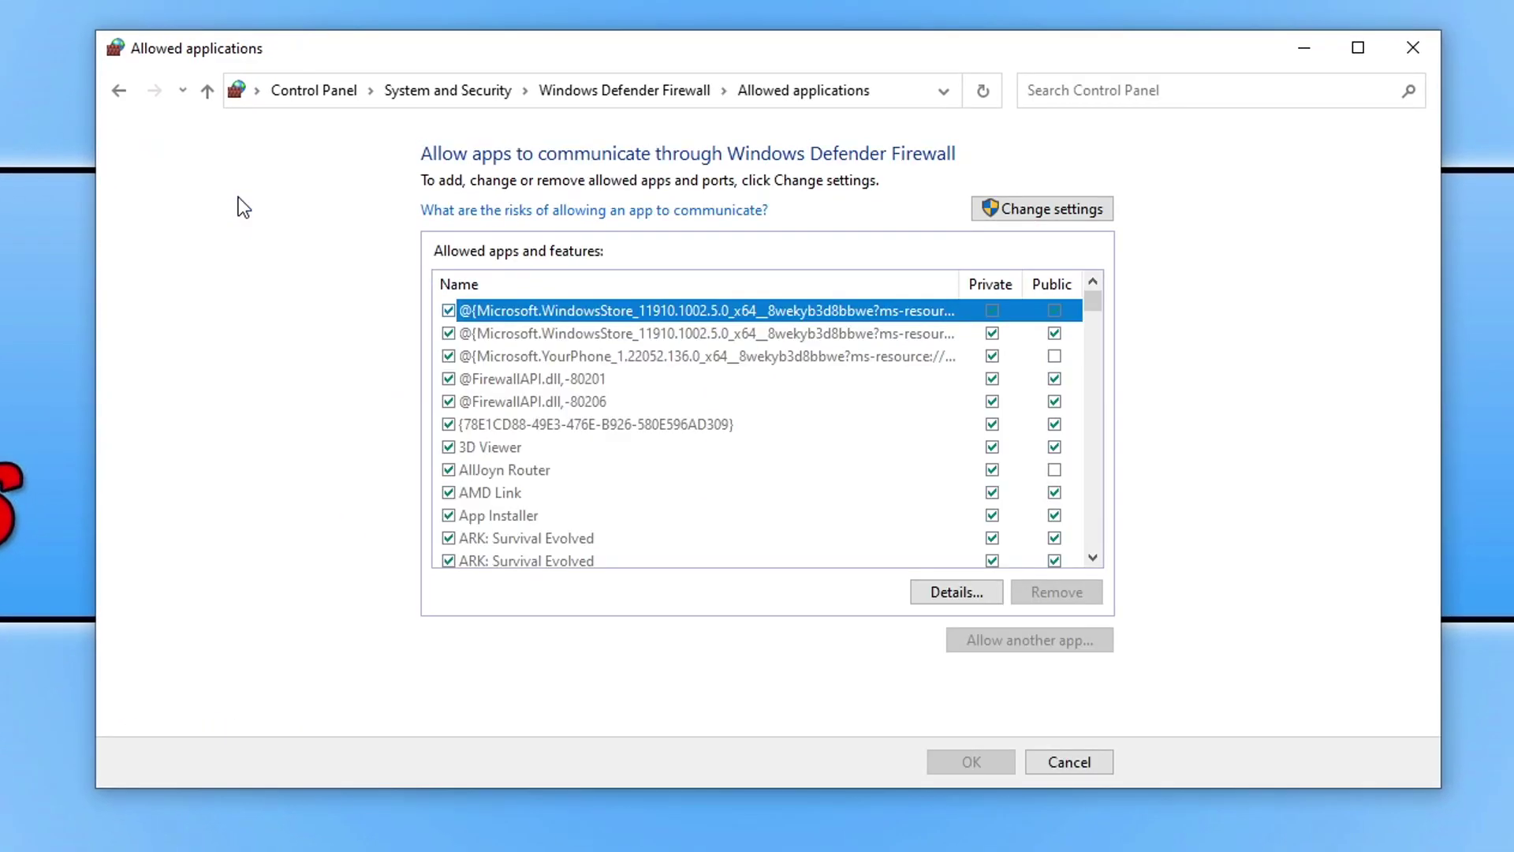
# - Find MultiVersus in the allowed apps list and unlock the list for editing
pyautogui.click(605, 377)
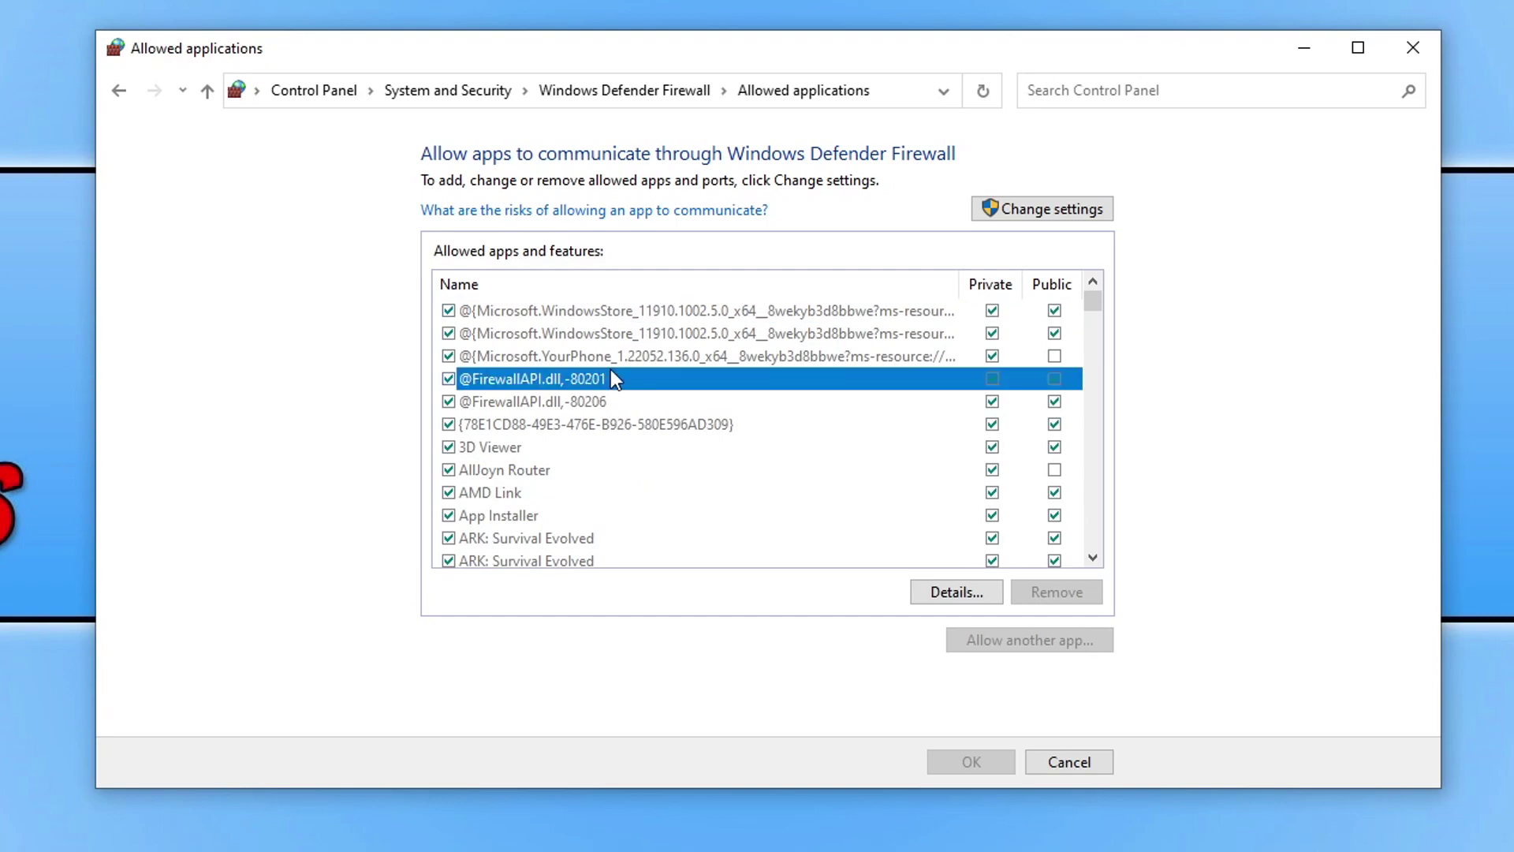
pyautogui.press('m')
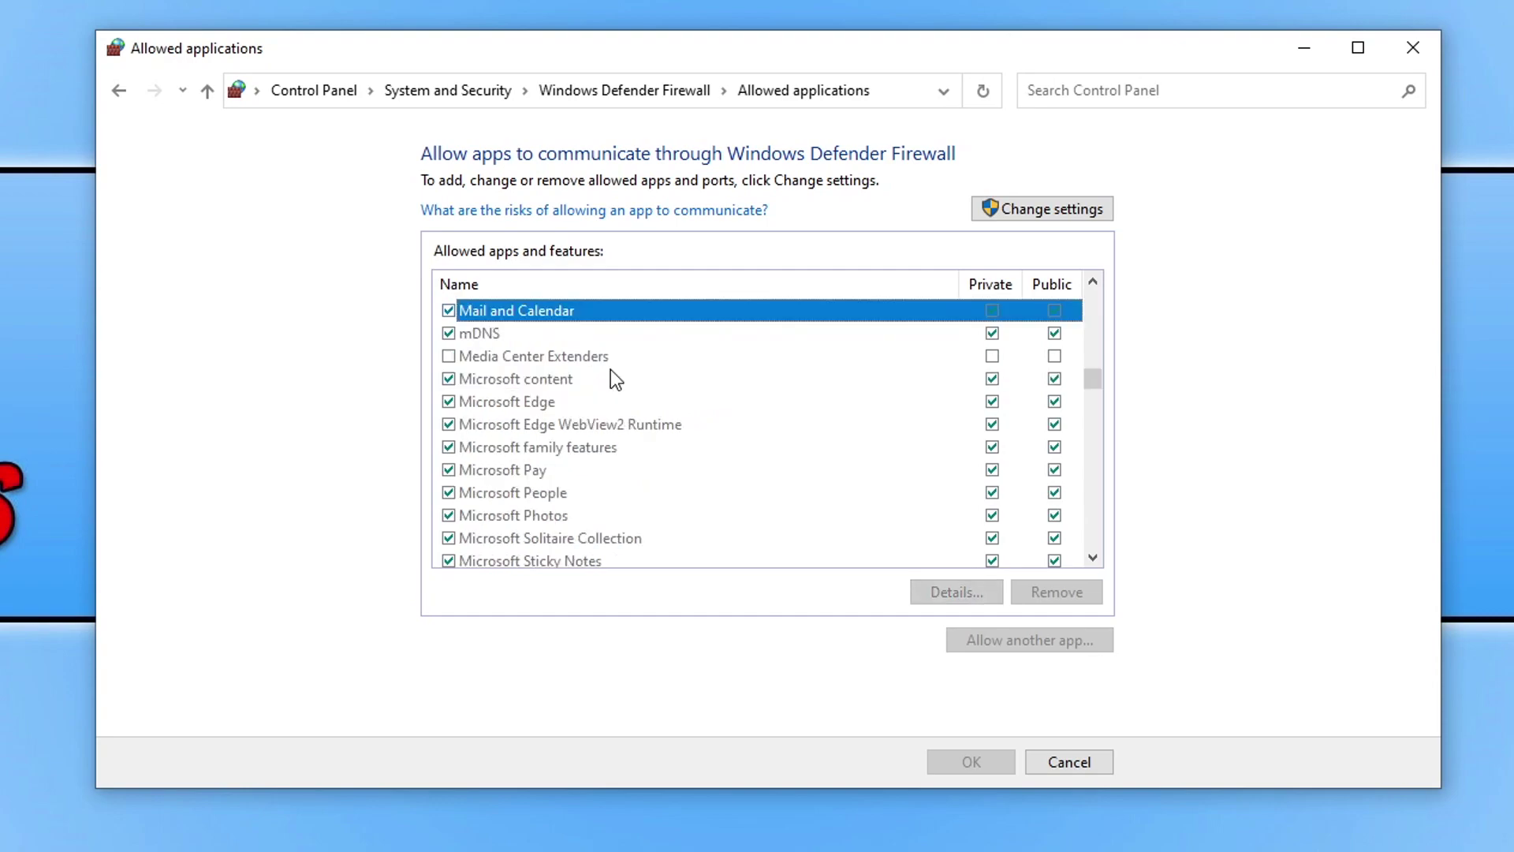
pyautogui.scroll(-4, 612, 372)
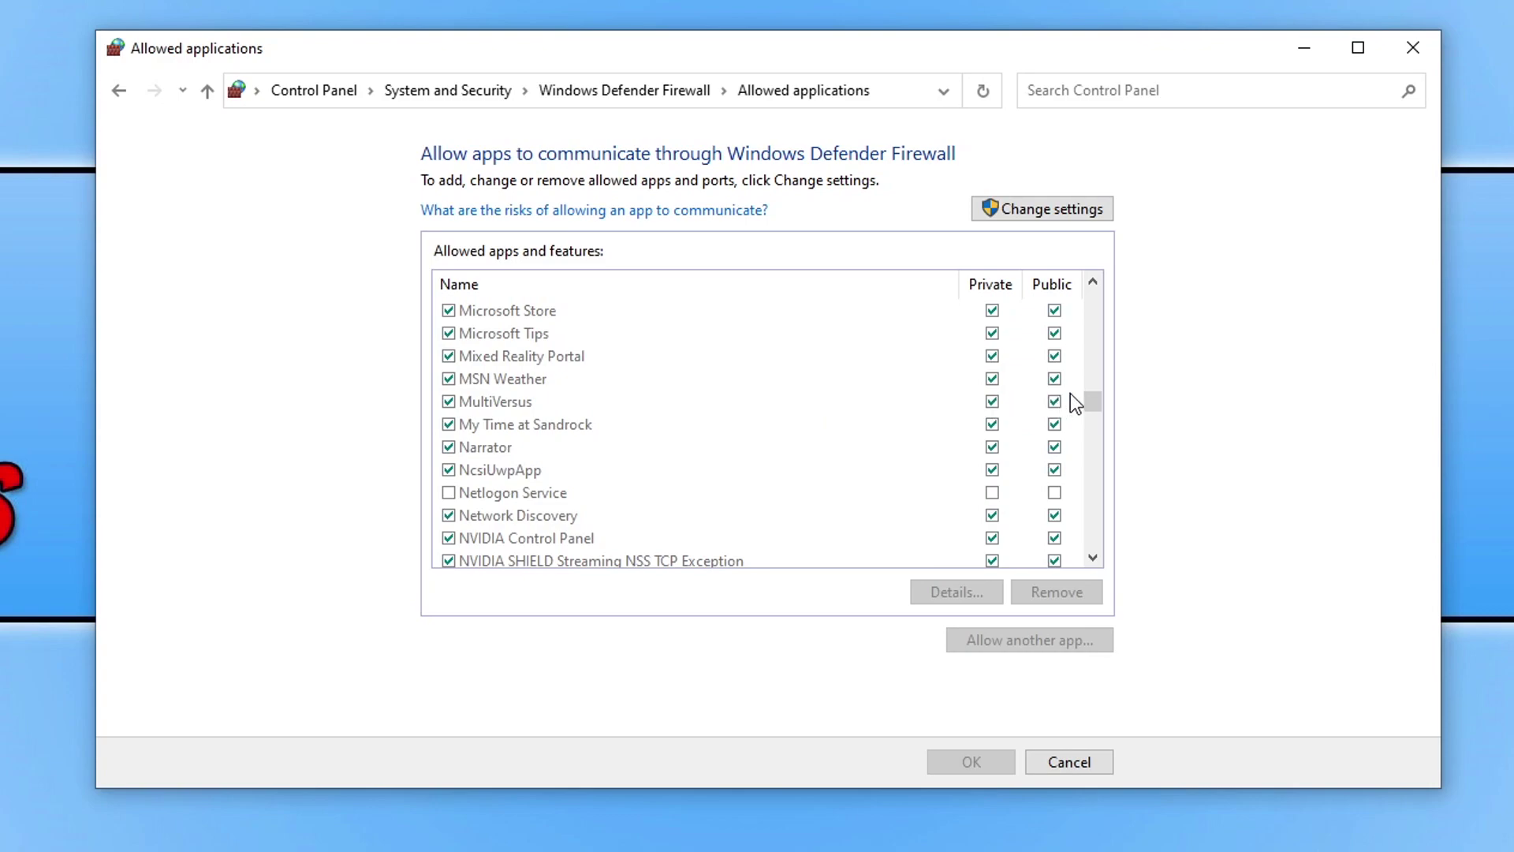
pyautogui.click(1062, 205)
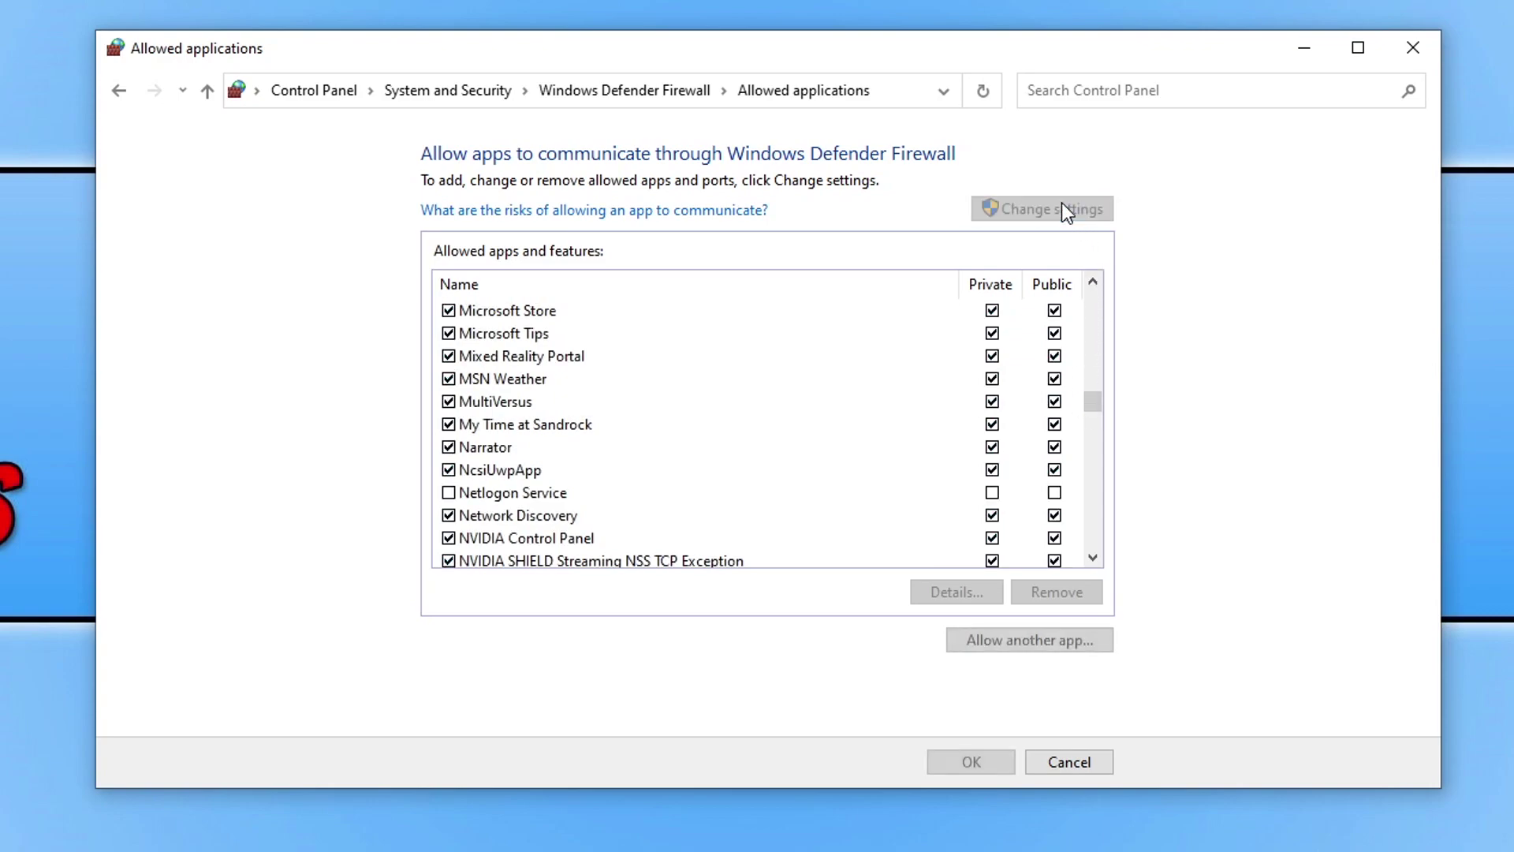
# - Open the Add an app dialog and cancel it without adding anything
pyautogui.click(1081, 638)
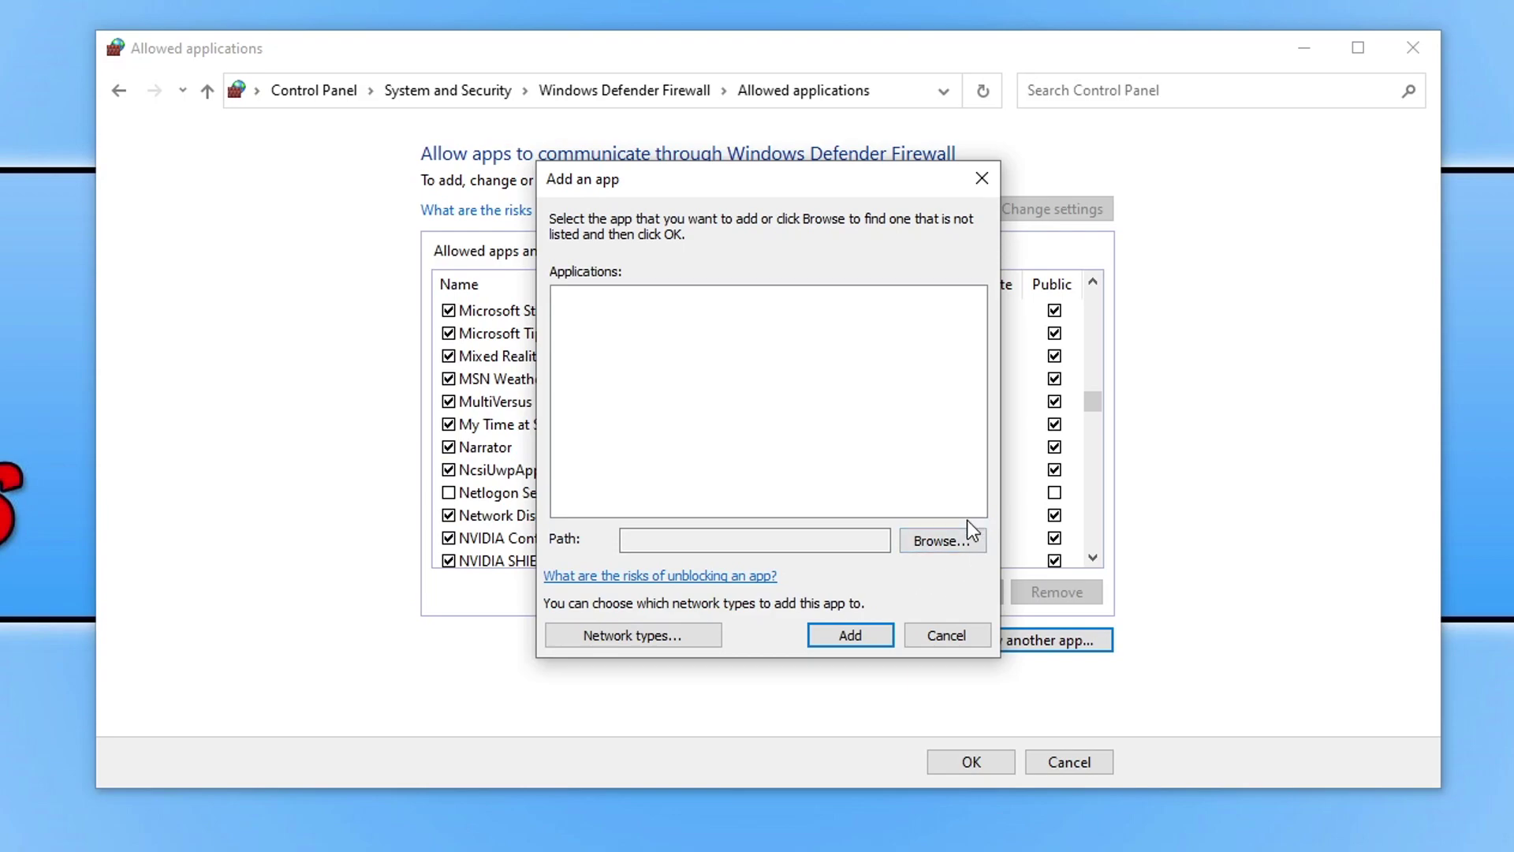
pyautogui.click(930, 635)
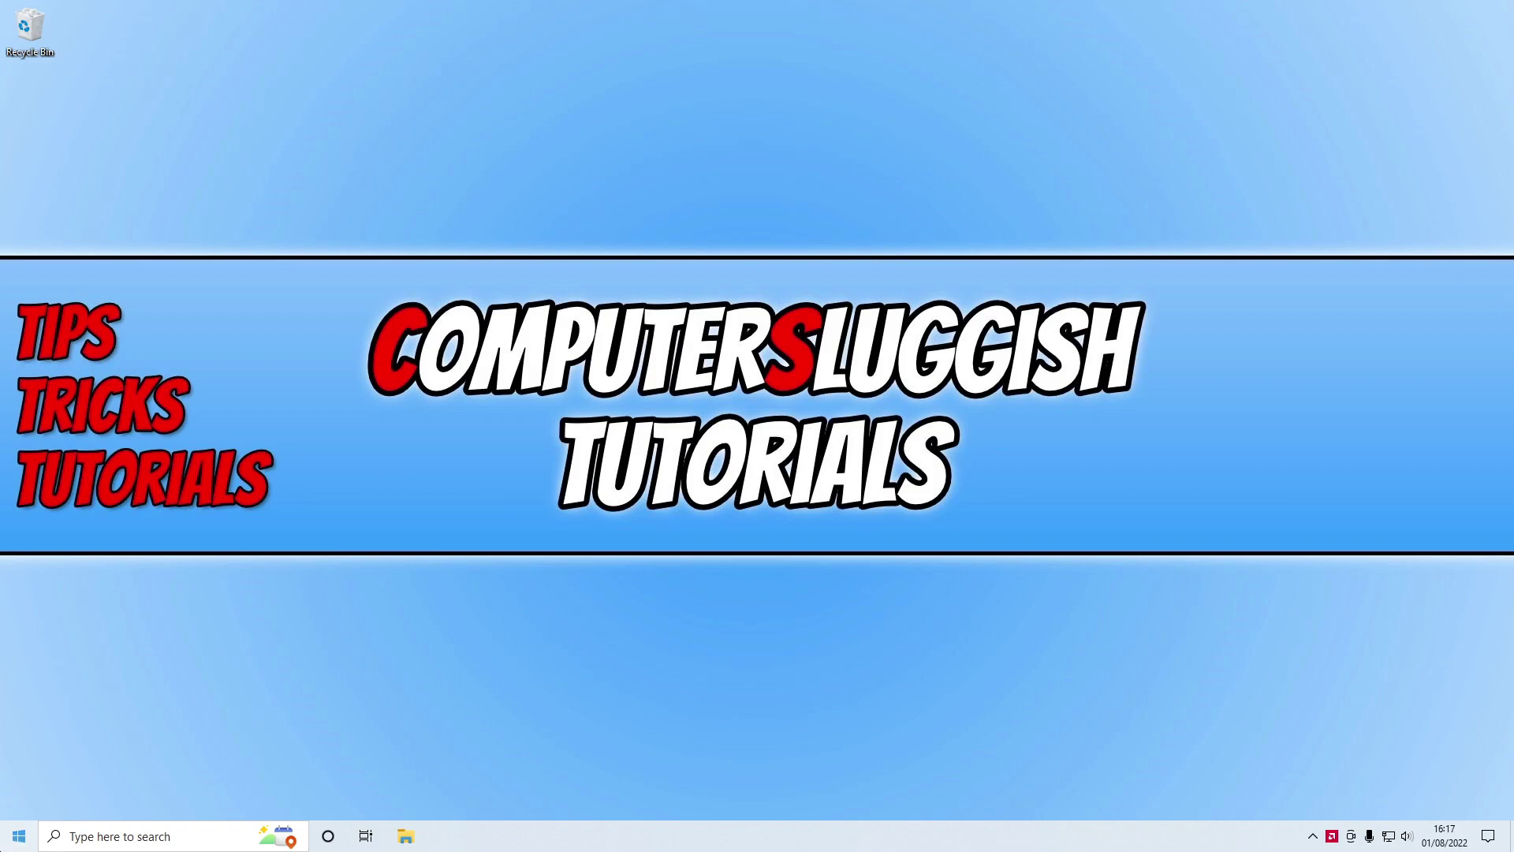
# - Run ipconfig /flushdns in an administrator Command Prompt to clear the DNS cache
pyautogui.click(19, 836)
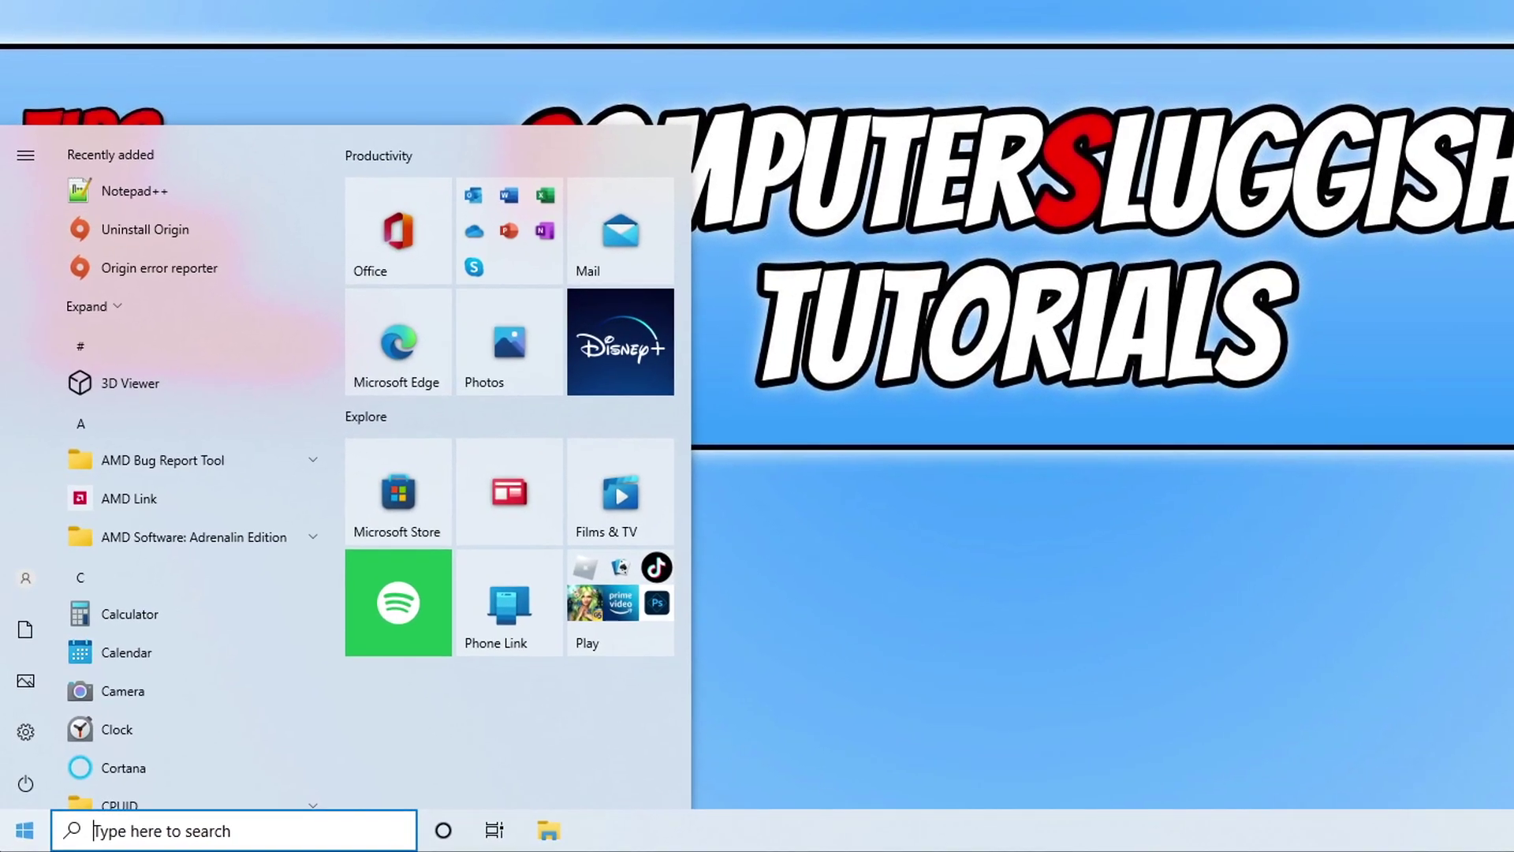
pyautogui.write('cmd')
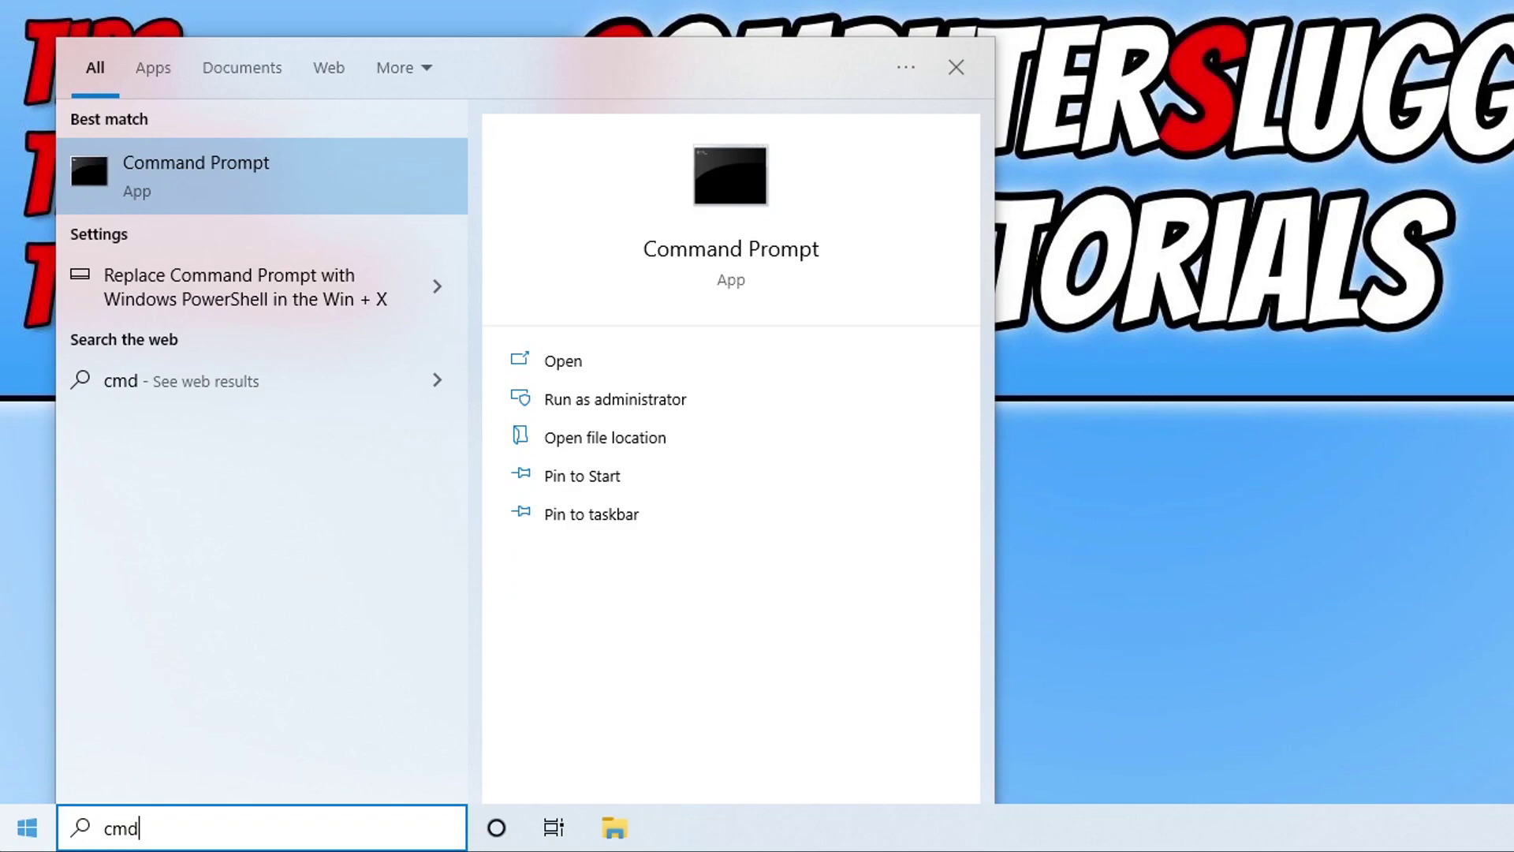
pyautogui.rightClick(164, 167)
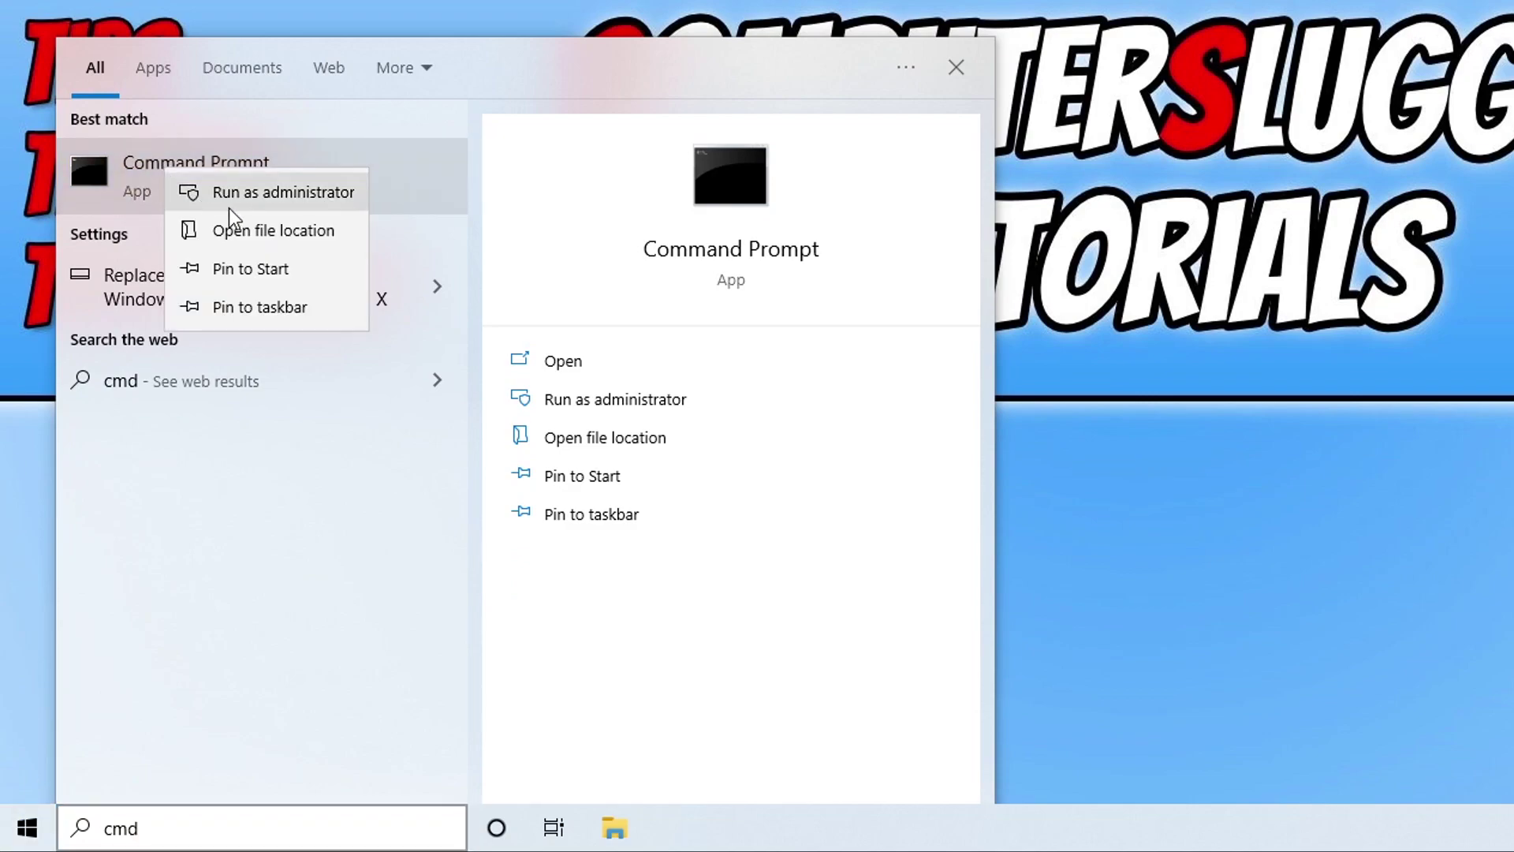
pyautogui.click(236, 201)
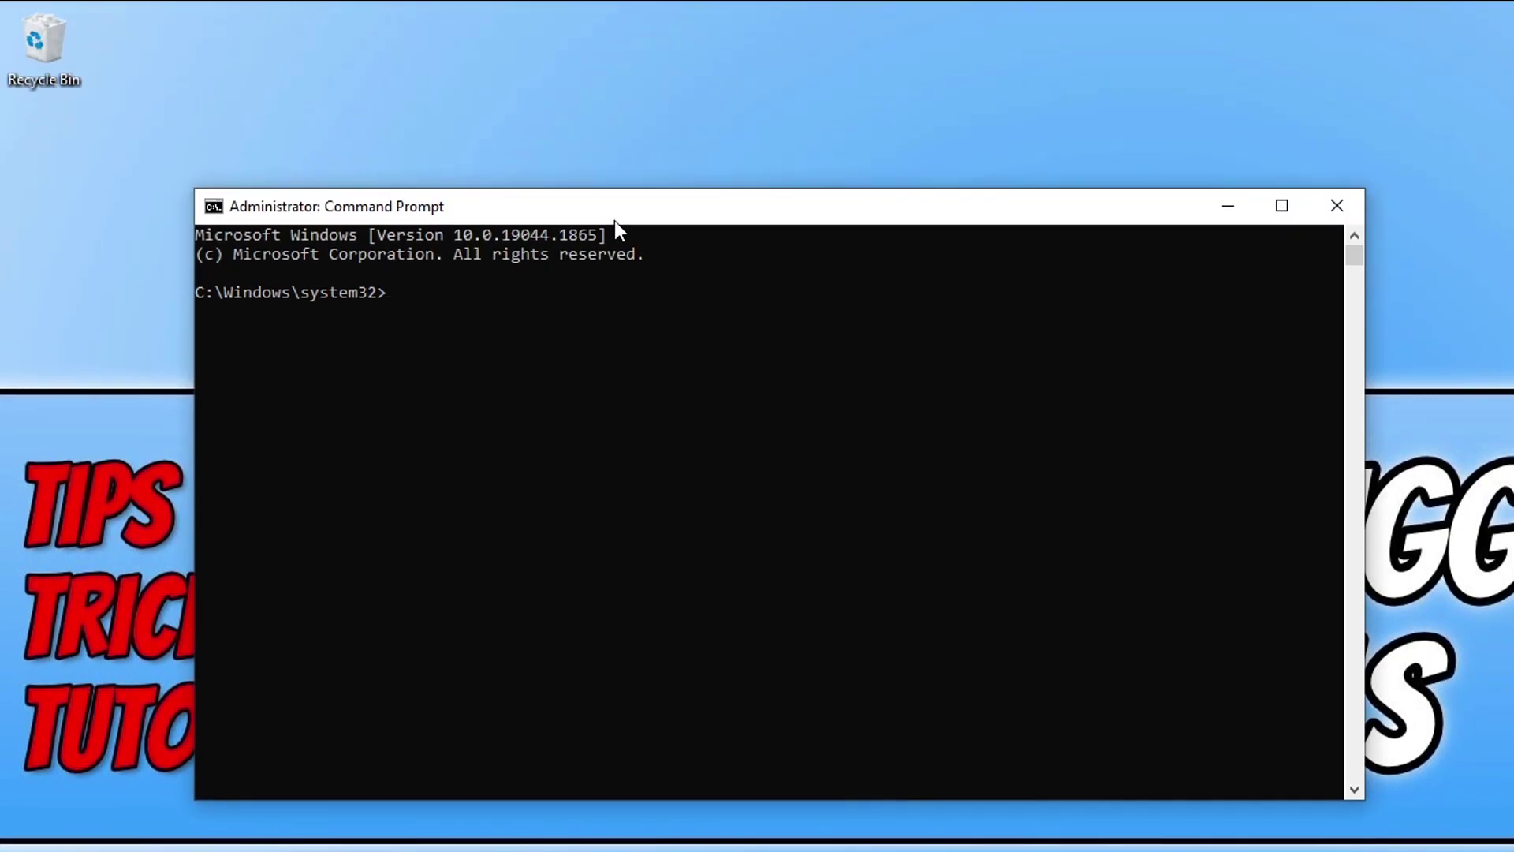
pyautogui.write('ipconfig /flushdns')
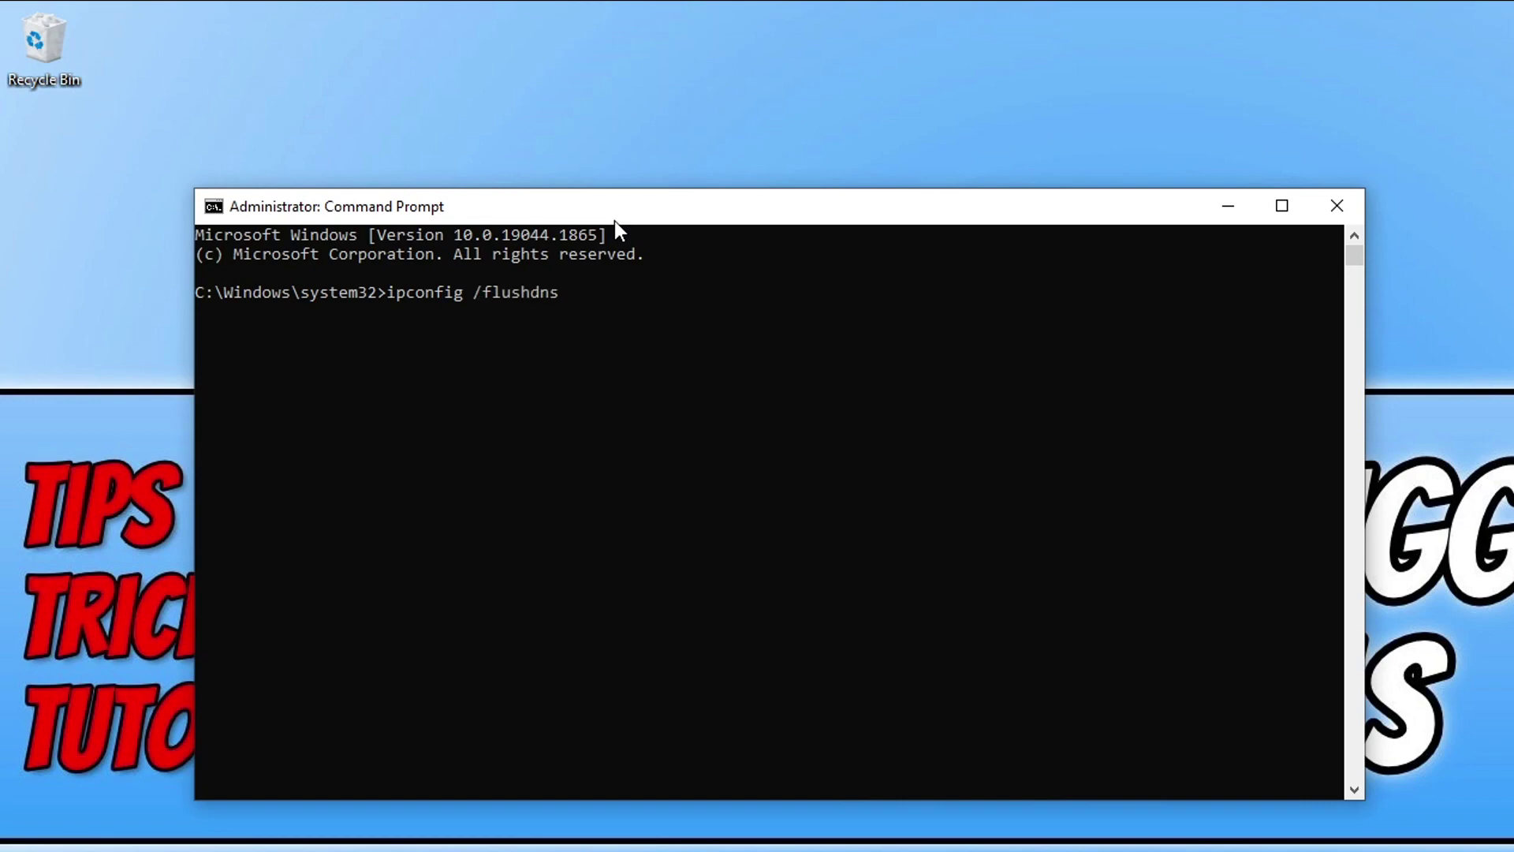
pyautogui.press('Return')
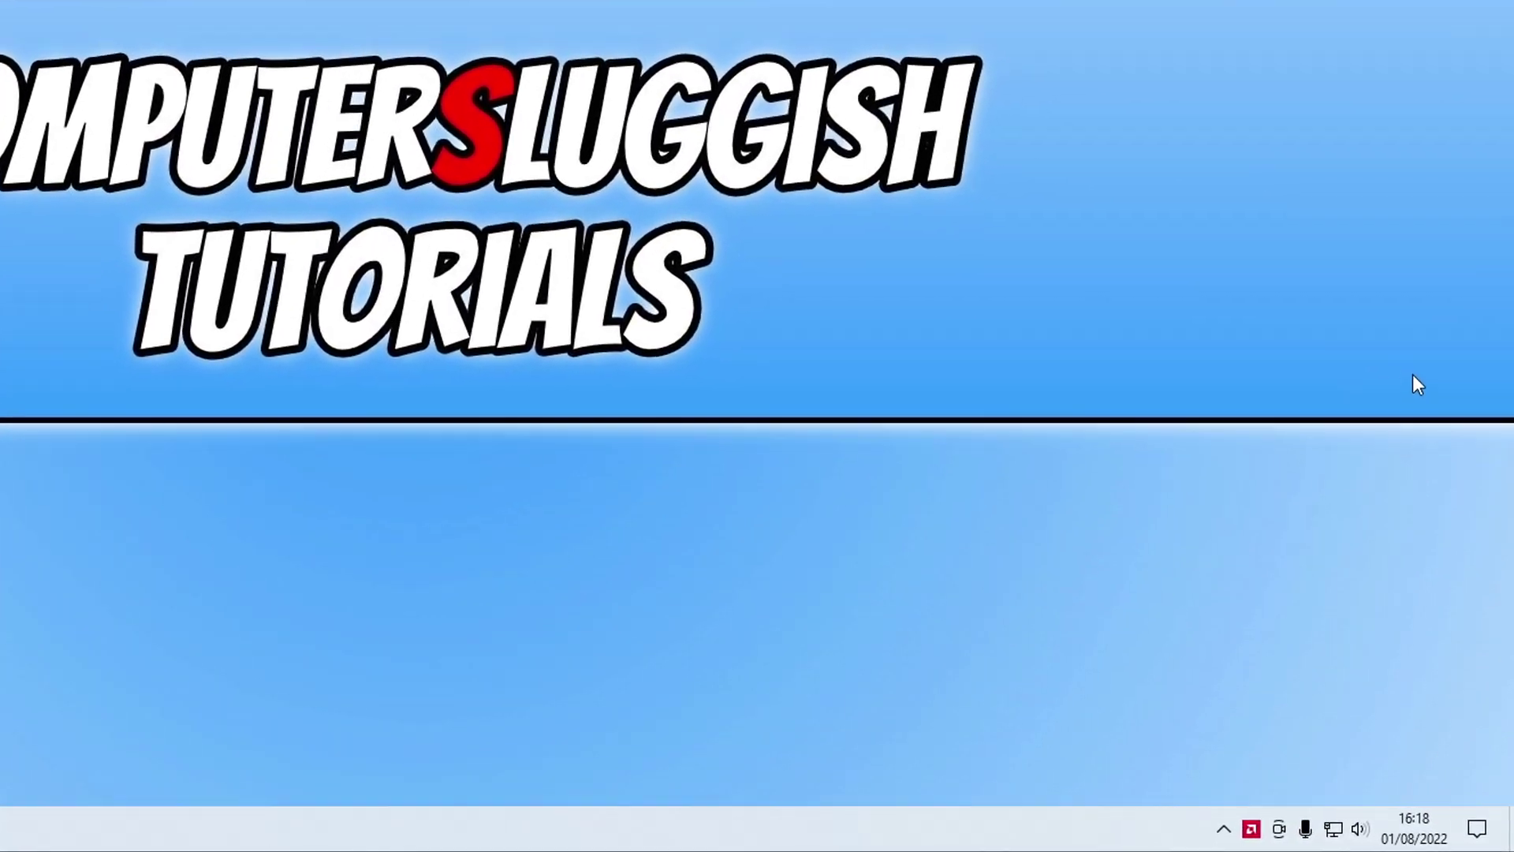
# - Set the Ethernet adapter's IPv4 preferred DNS server to 1.1.1.1
pyautogui.rightClick(1325, 828)
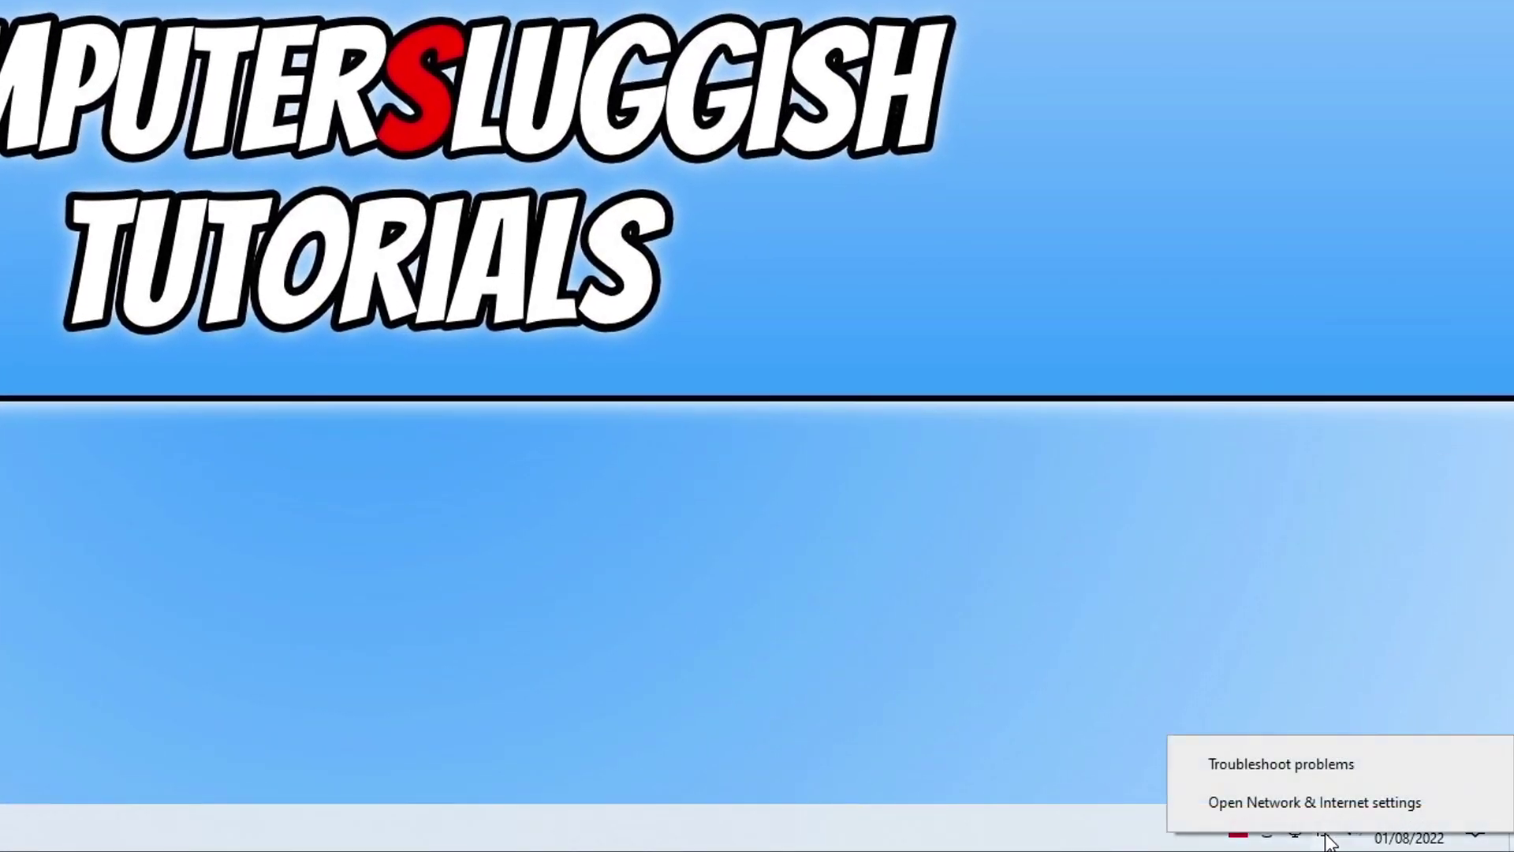
pyautogui.click(1359, 805)
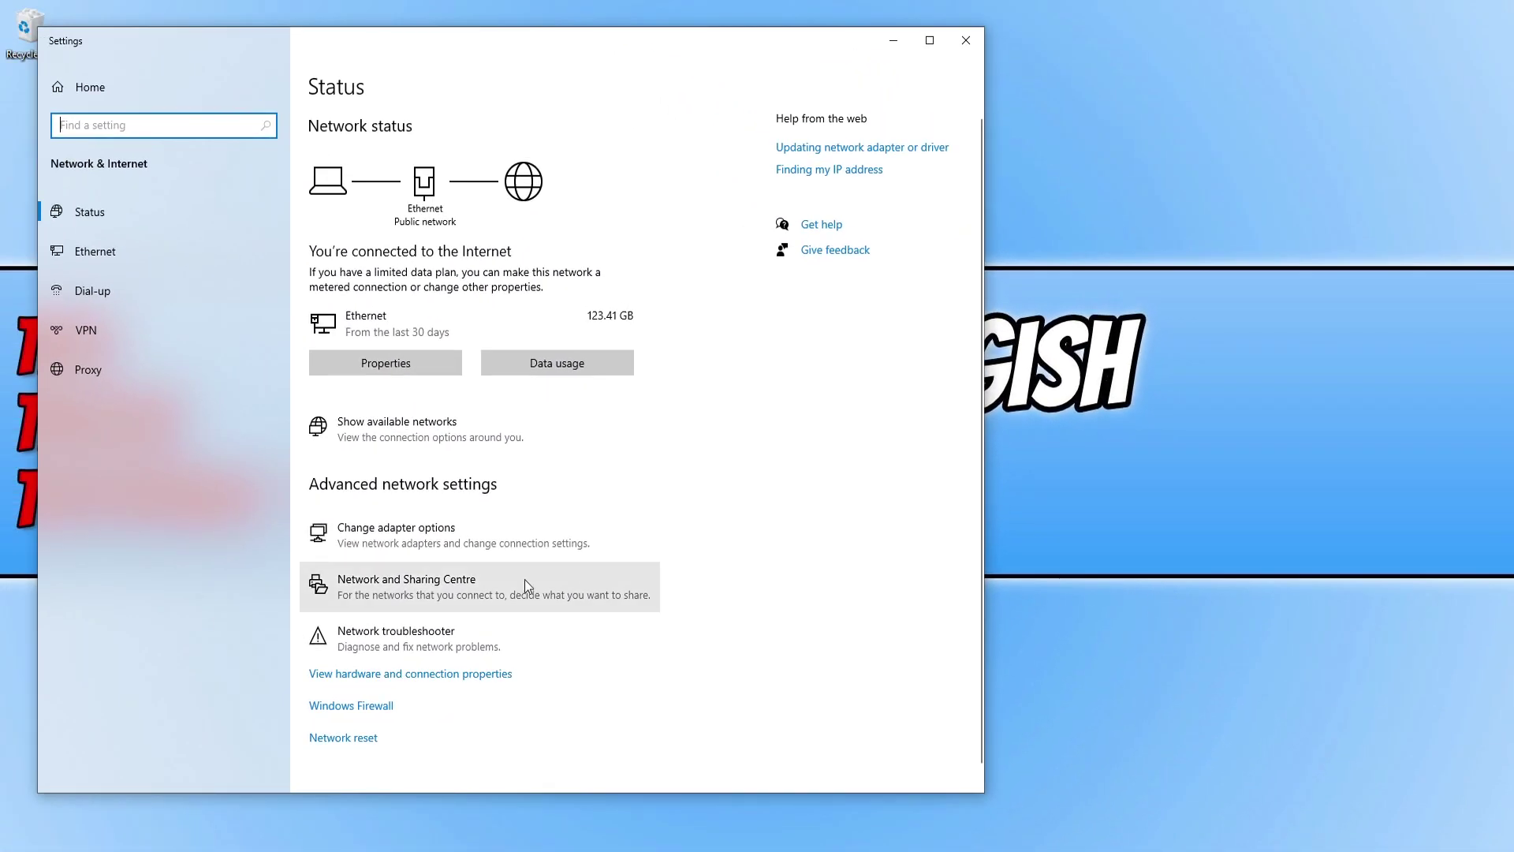
pyautogui.click(447, 530)
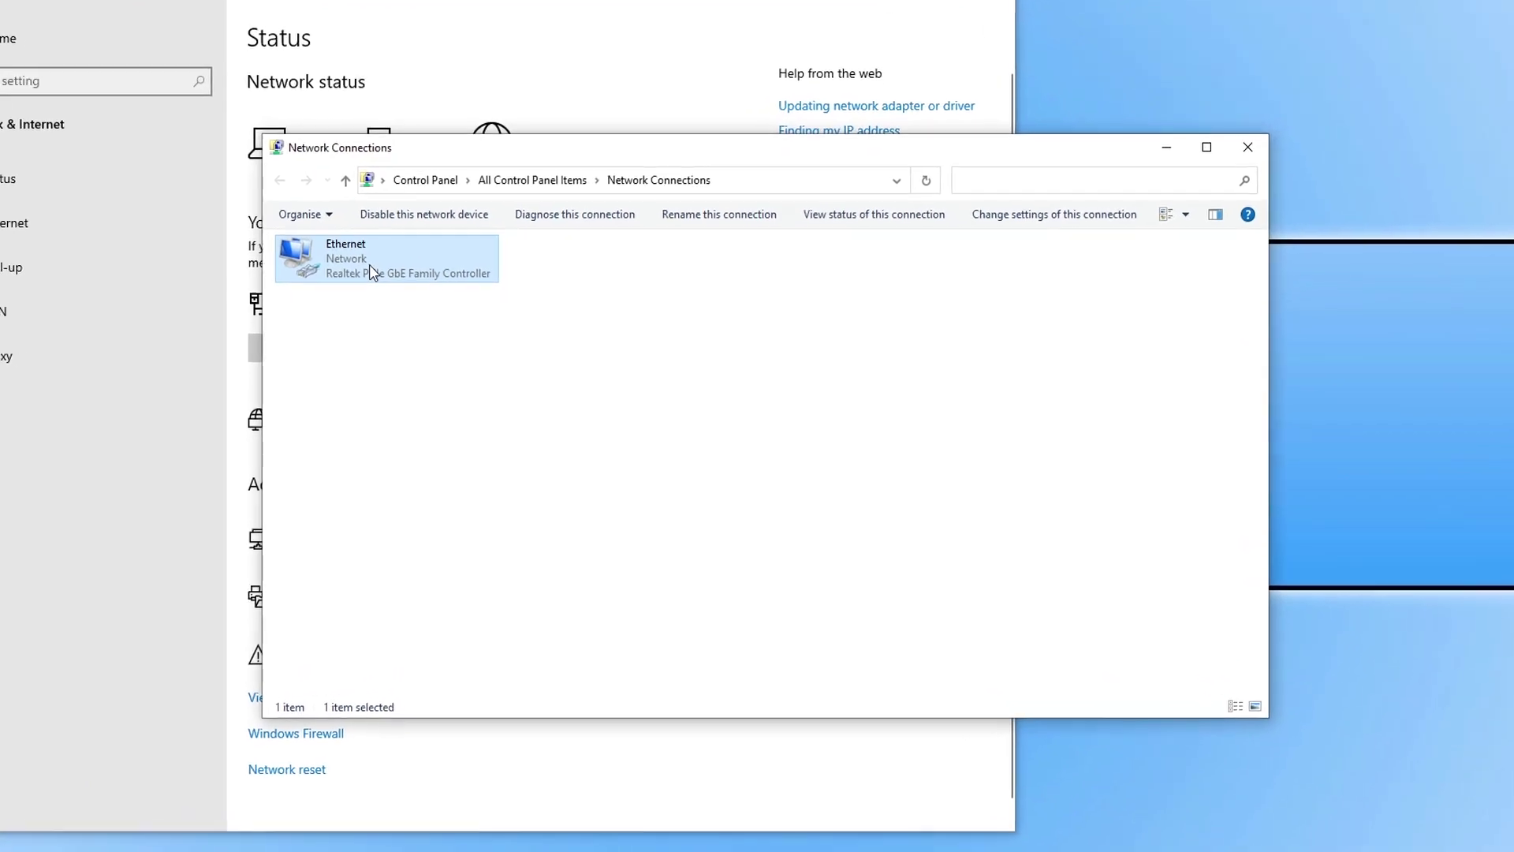
pyautogui.rightClick(400, 277)
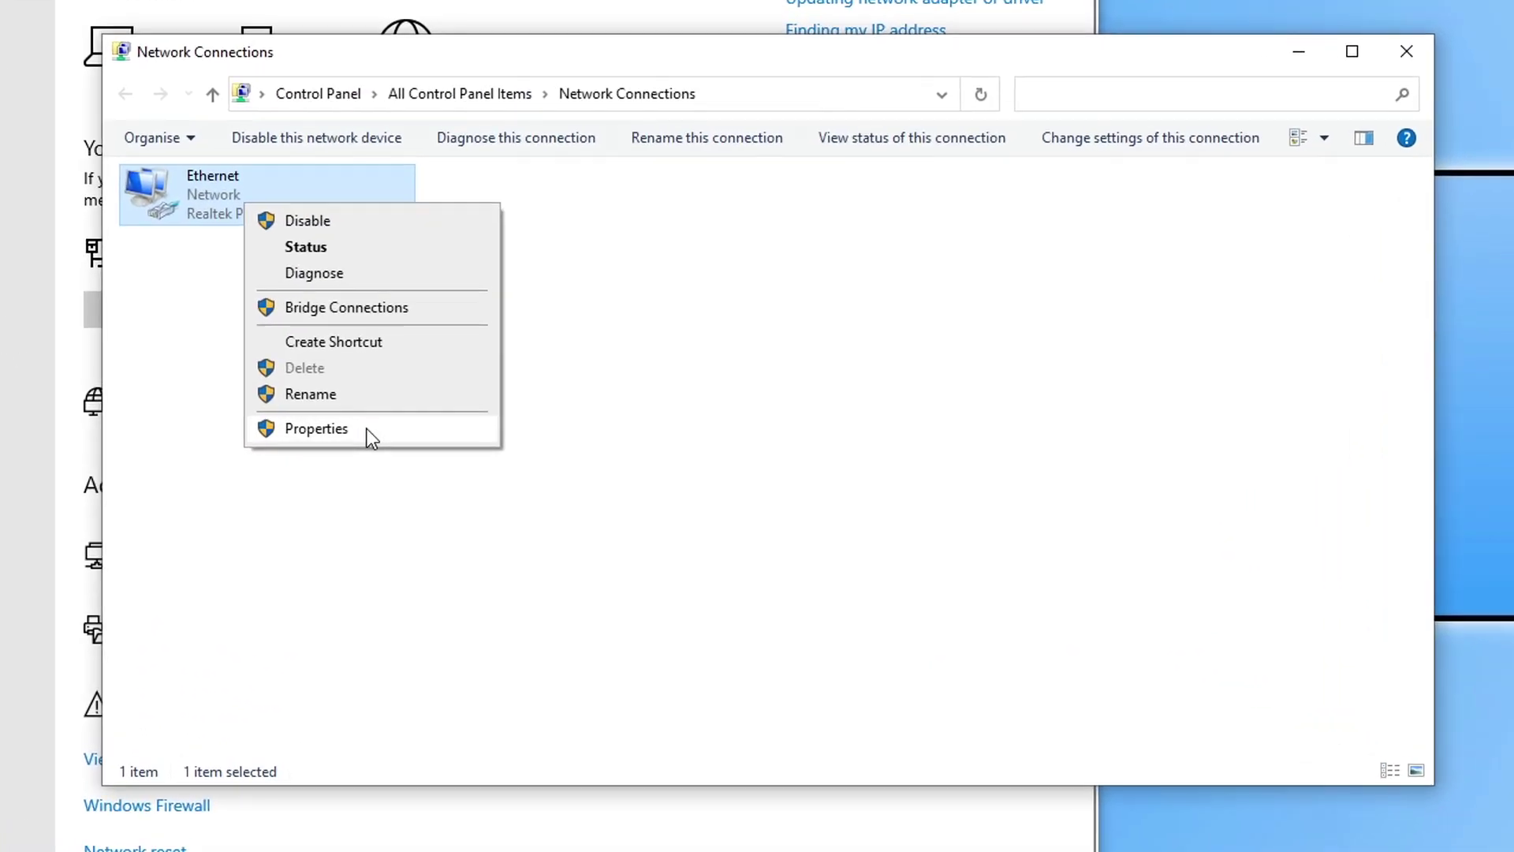
pyautogui.click(316, 428)
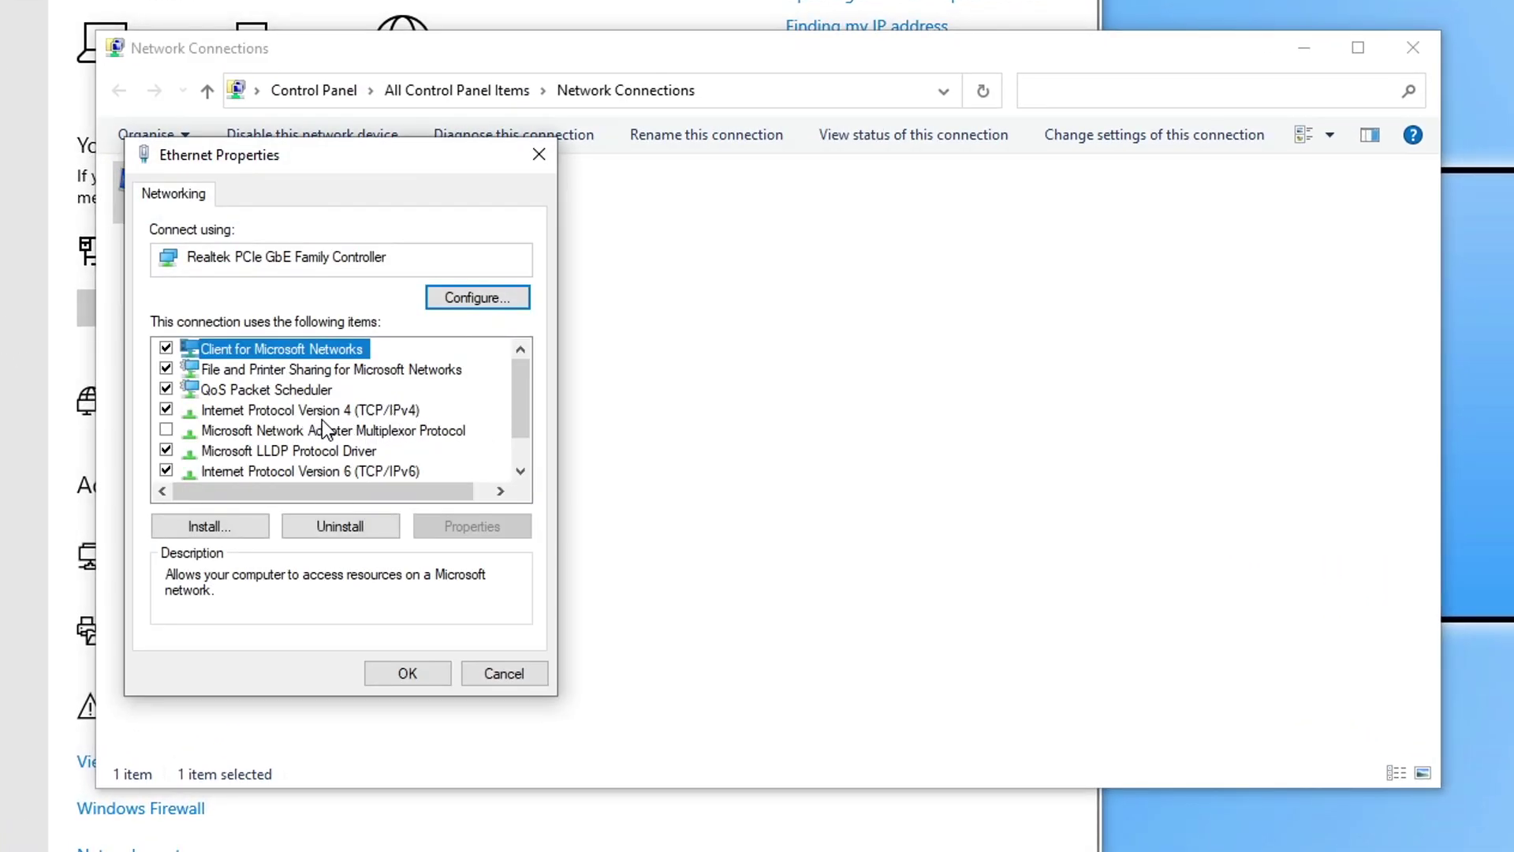
pyautogui.click(354, 412)
pyautogui.click(511, 525)
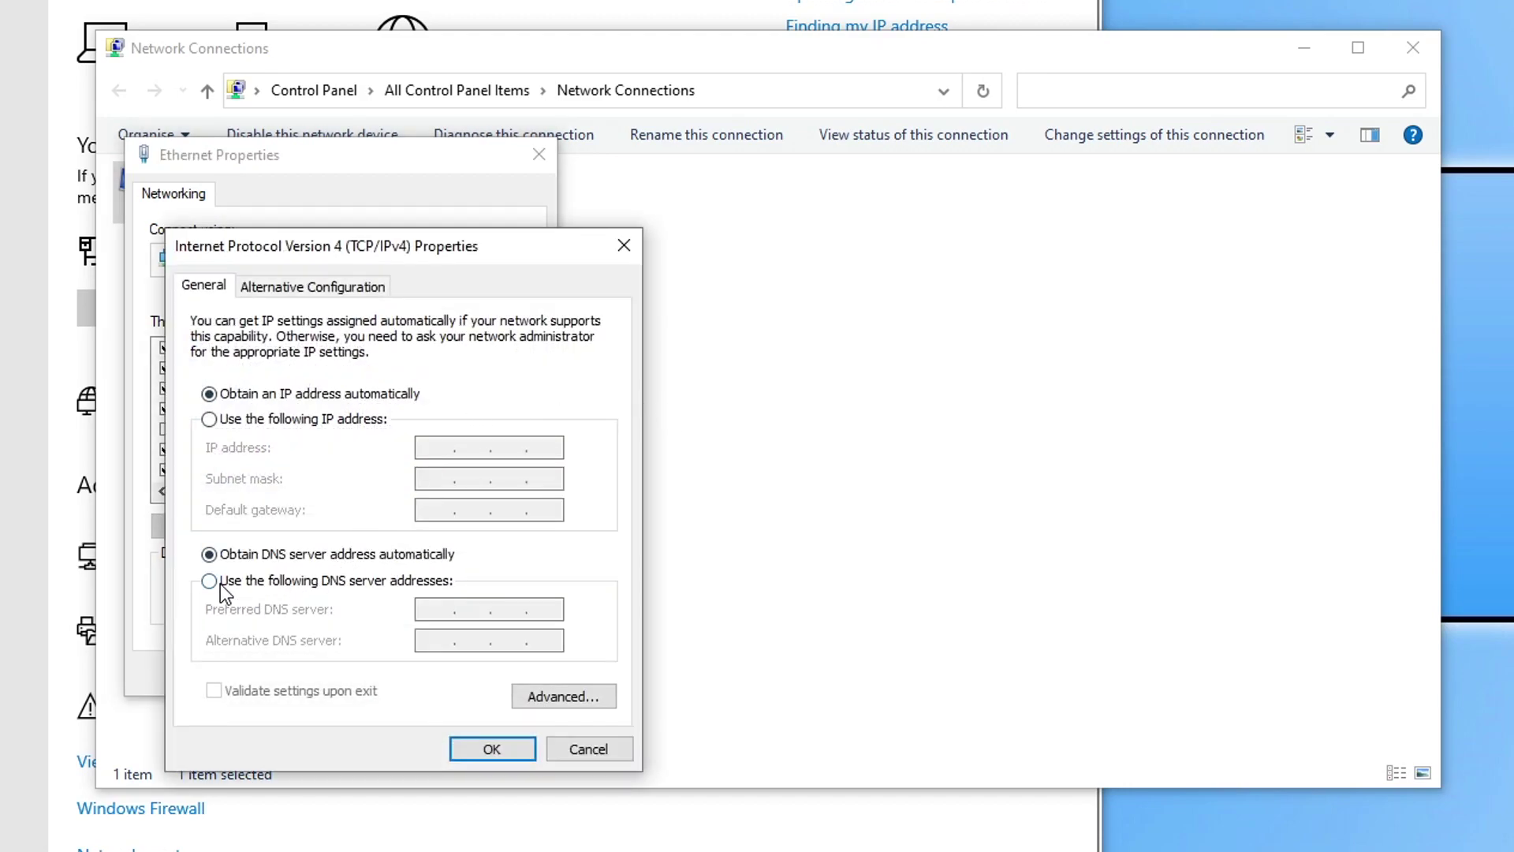
pyautogui.click(261, 585)
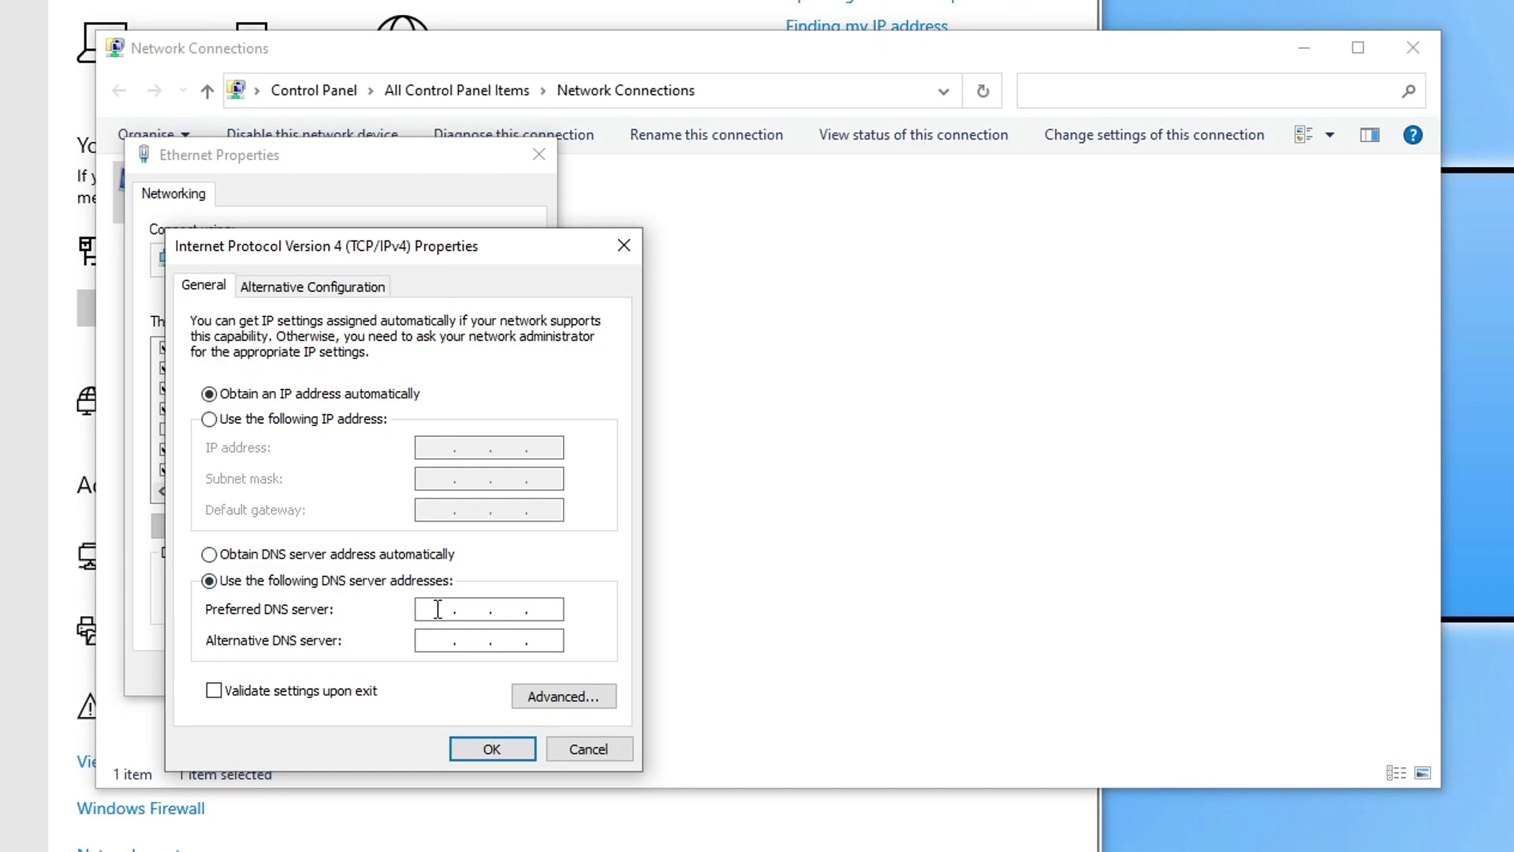
pyautogui.write('1.1.1.1')
pyautogui.click(514, 751)
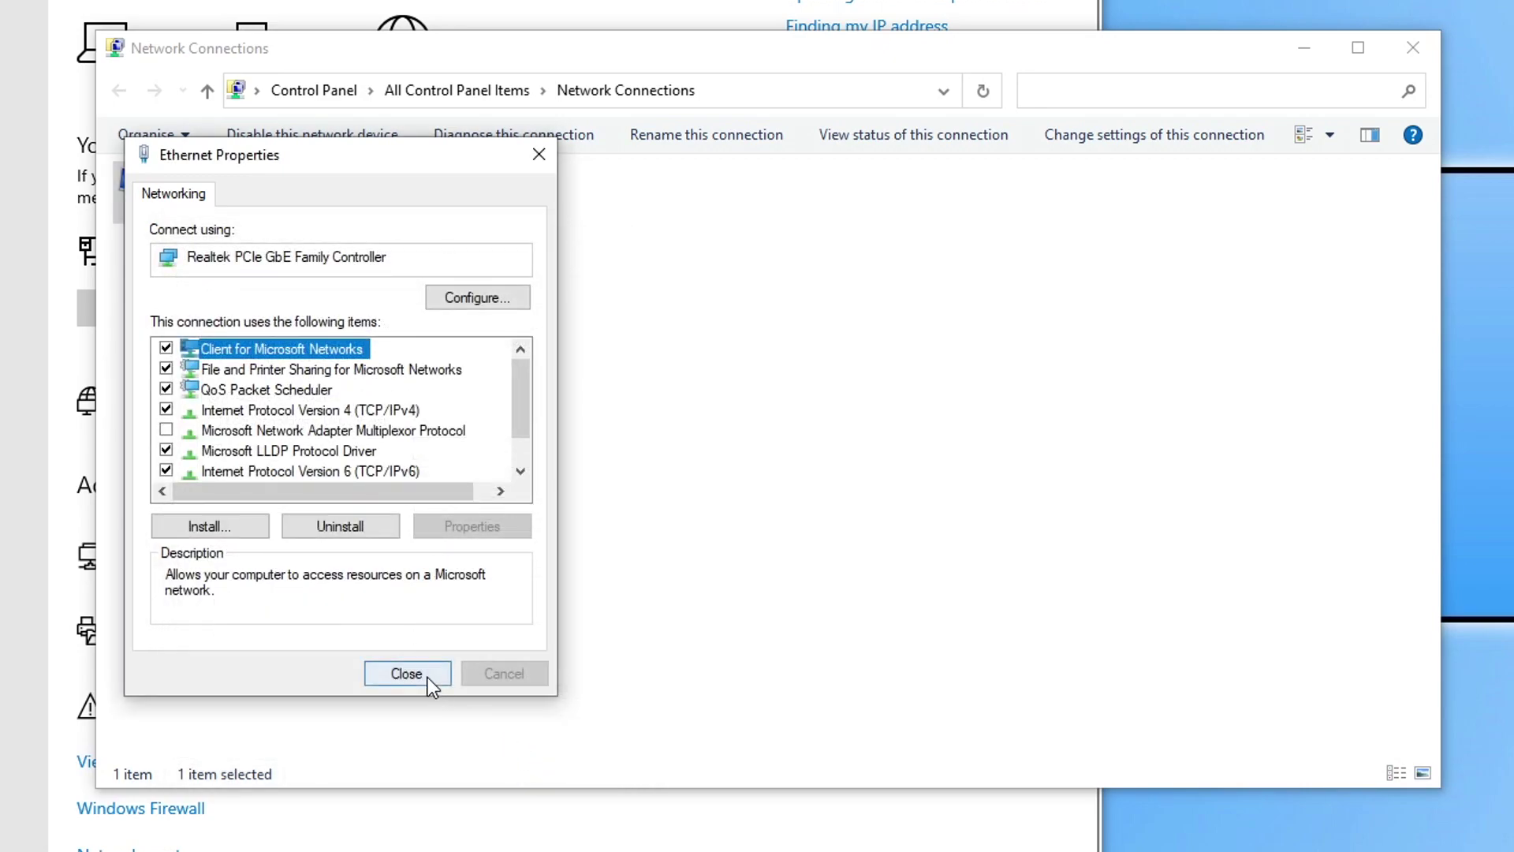
pyautogui.click(426, 771)
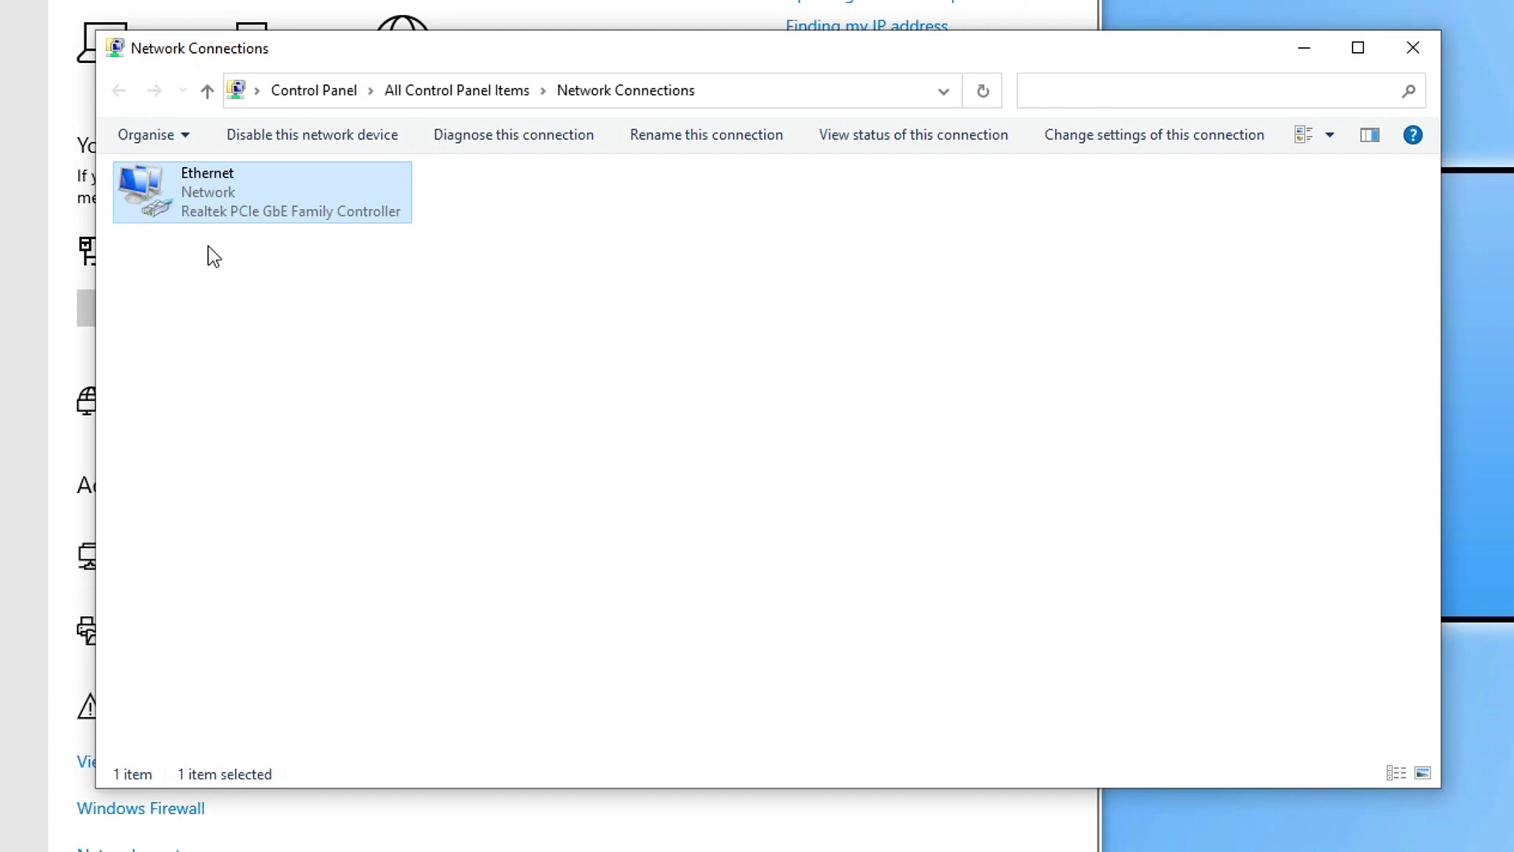
# - Revert Ethernet's IPv4 settings to obtain the DNS server address automatically
pyautogui.rightClick(203, 208)
pyautogui.click(319, 434)
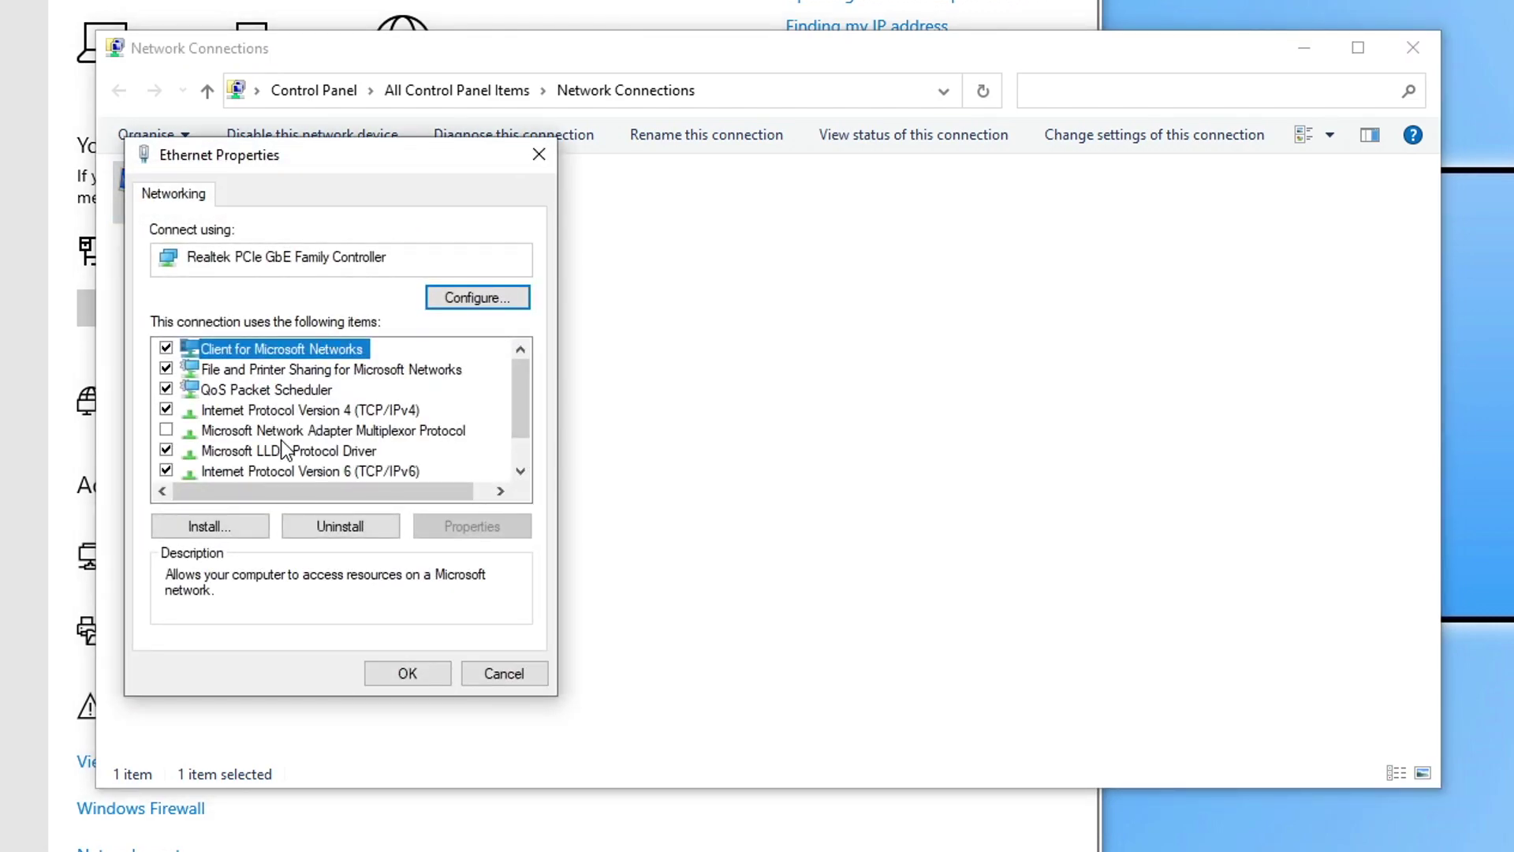
pyautogui.click(332, 410)
pyautogui.click(472, 529)
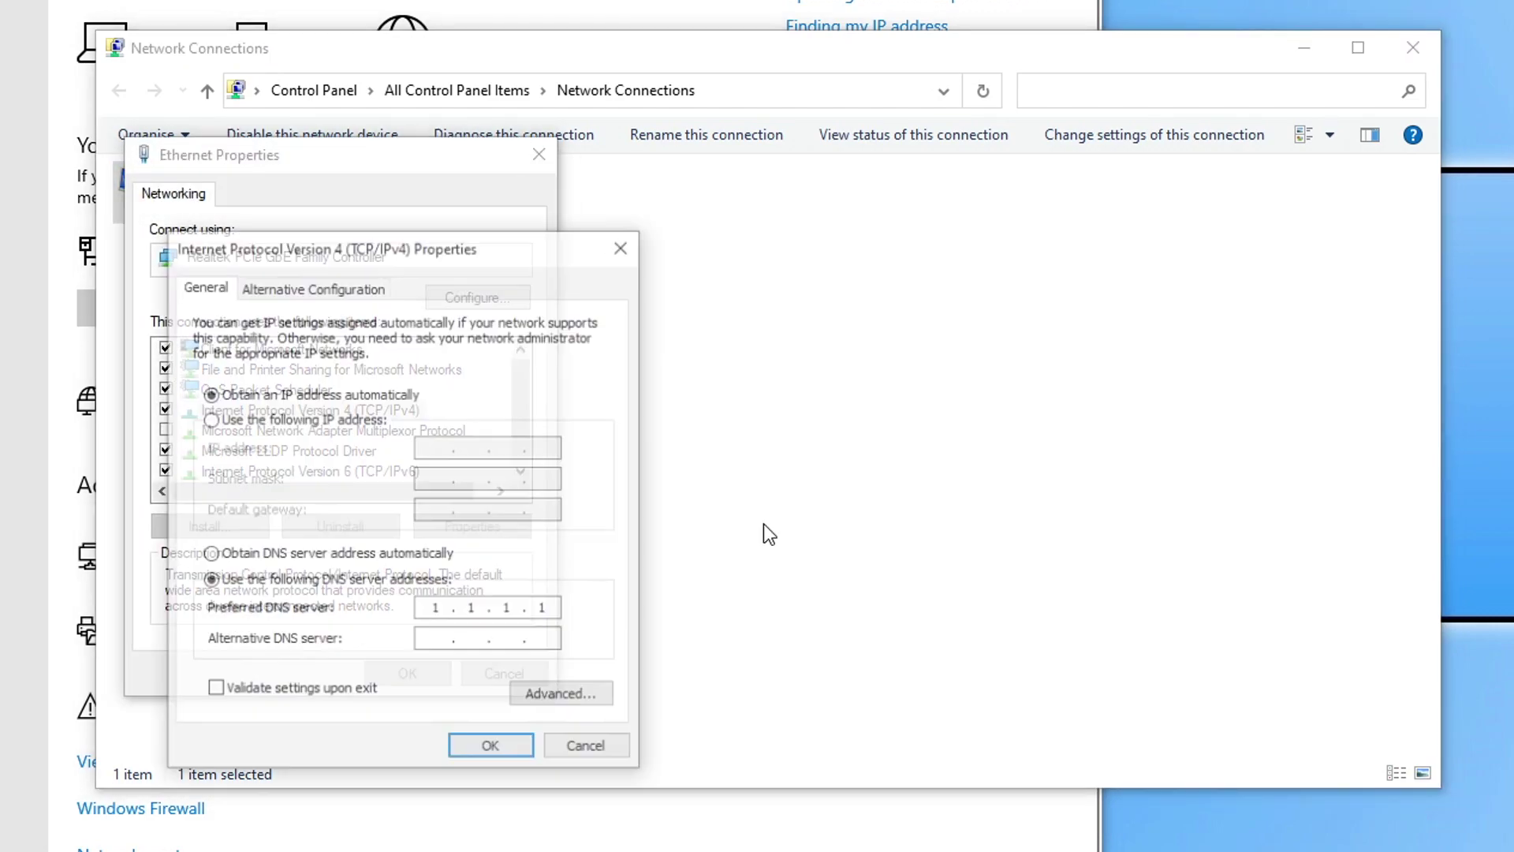
pyautogui.click(333, 557)
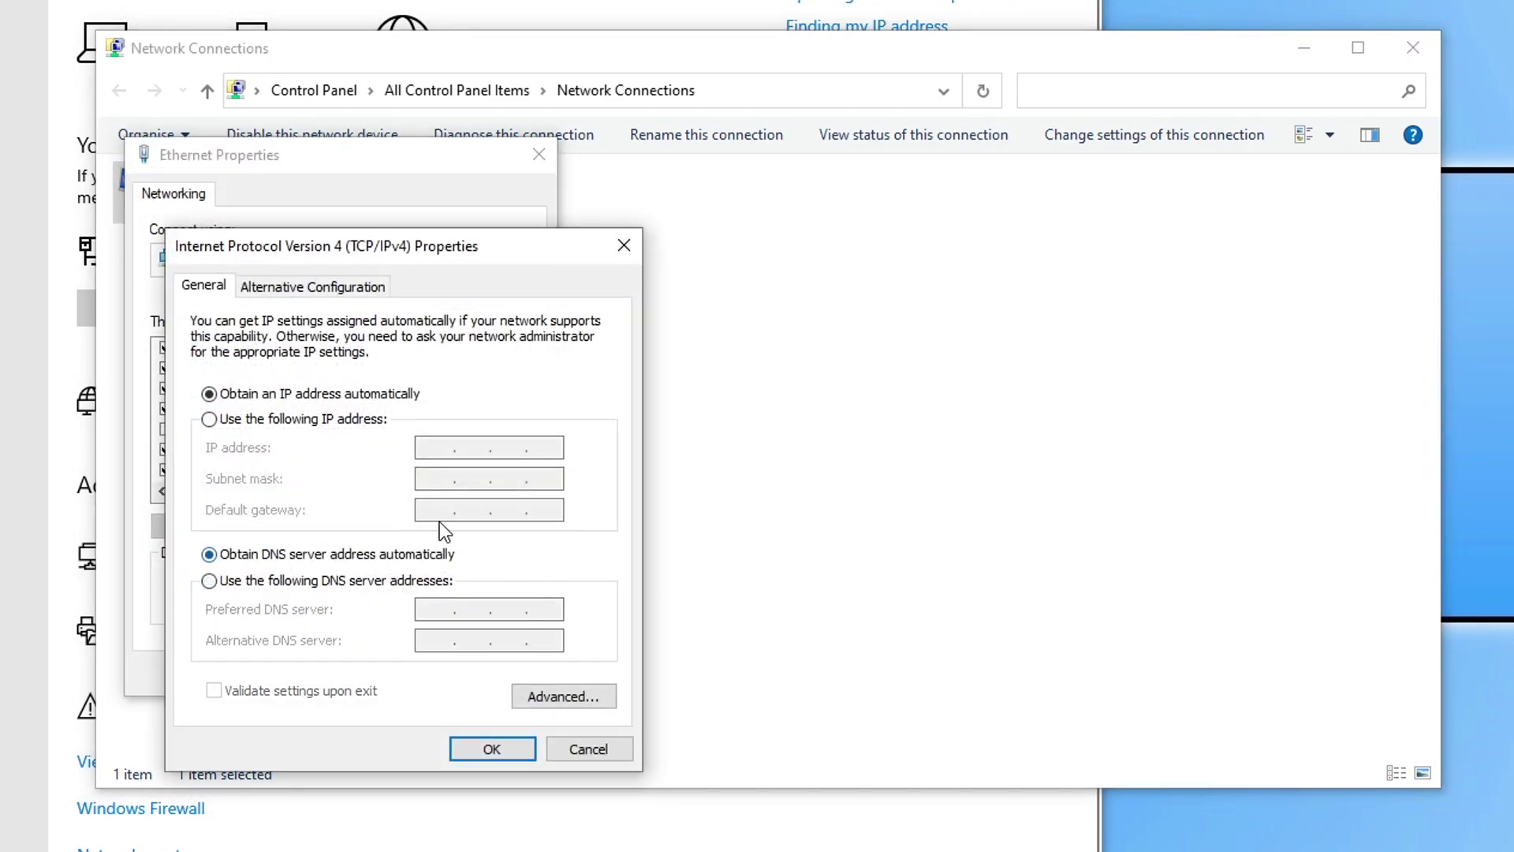
pyautogui.click(492, 749)
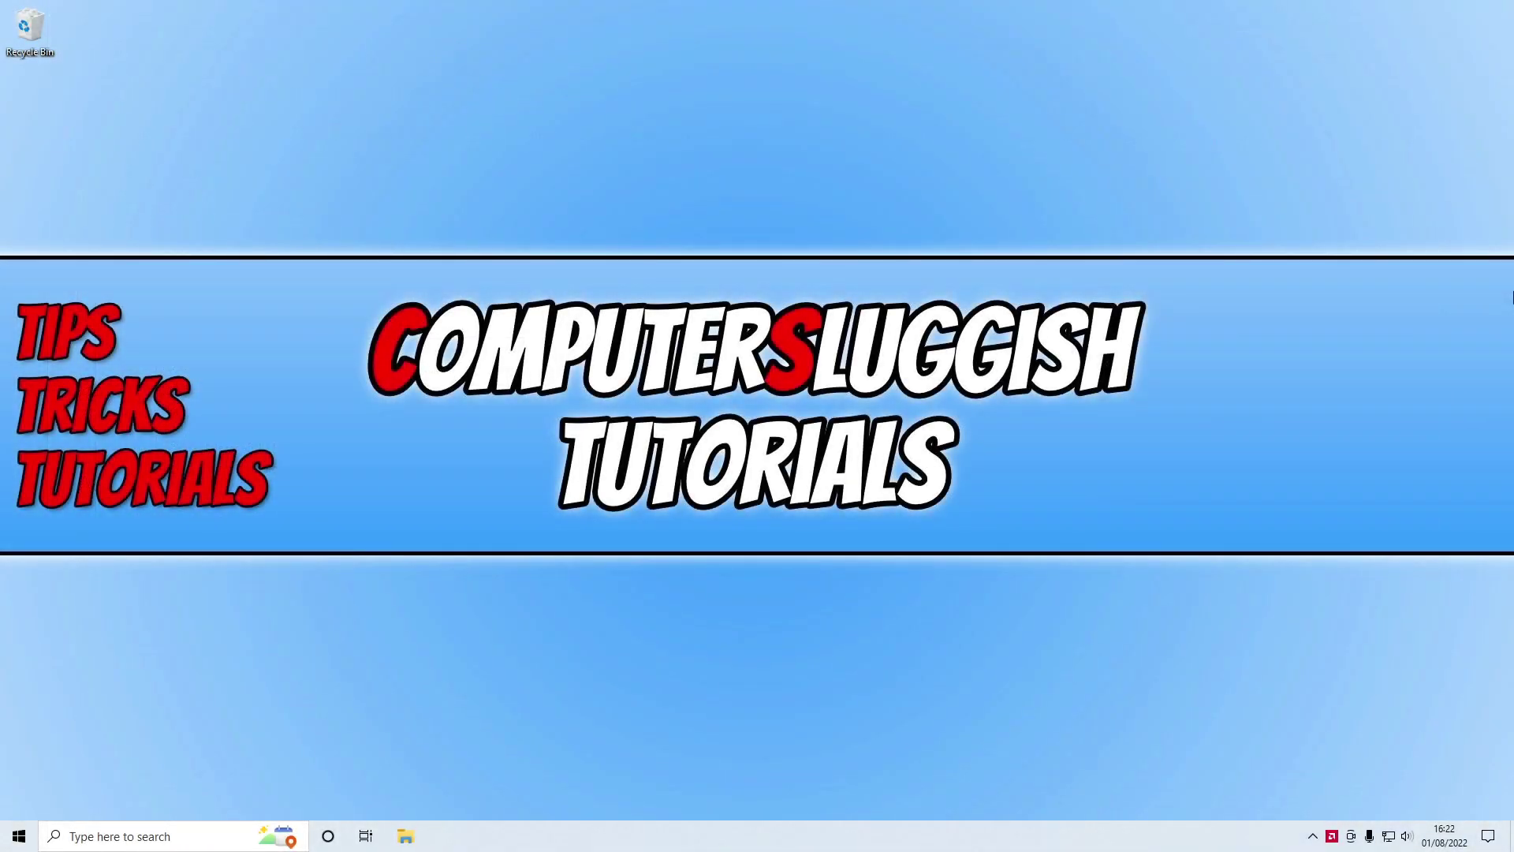